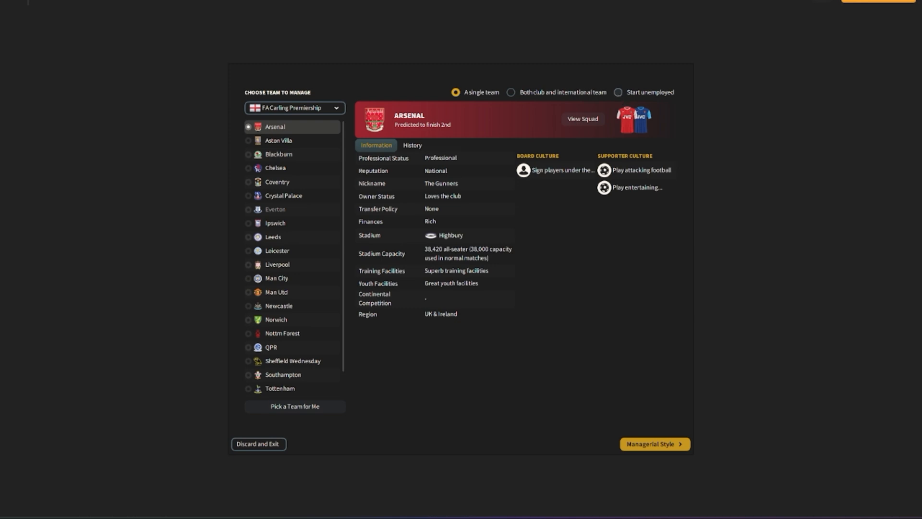
Accept the team selection and confirm the new manager with the Default managerial style focus
click(675, 447)
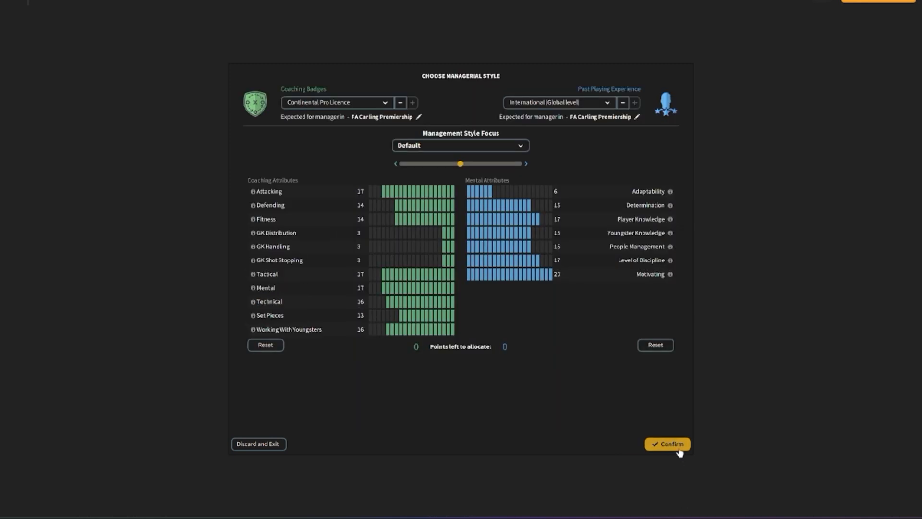
click(678, 448)
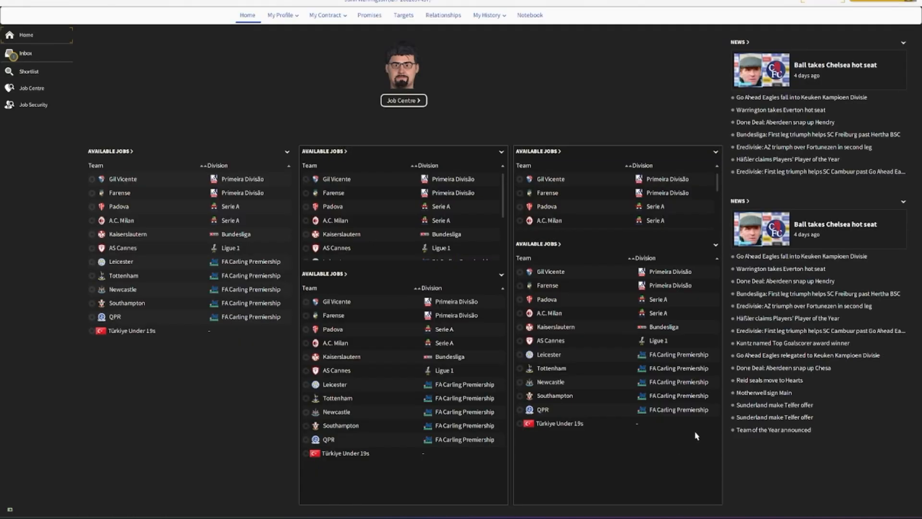
Open the player search list and switch its view to Overview
click(29, 73)
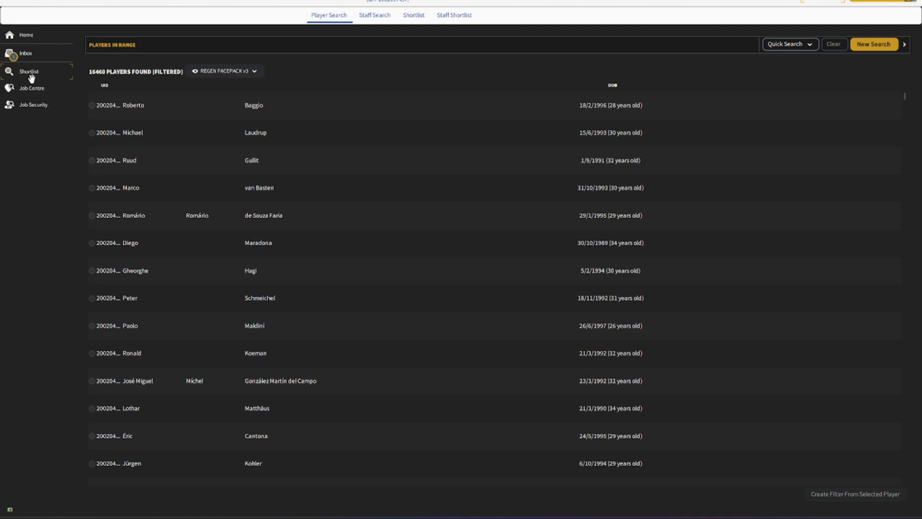
click(248, 70)
click(252, 102)
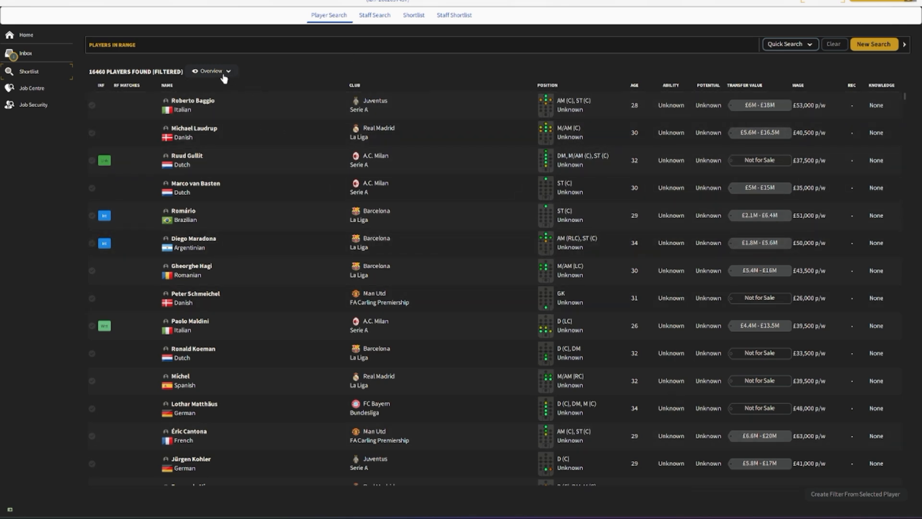
Start a new player search and import the saved filter "is newgen search filter"
click(872, 46)
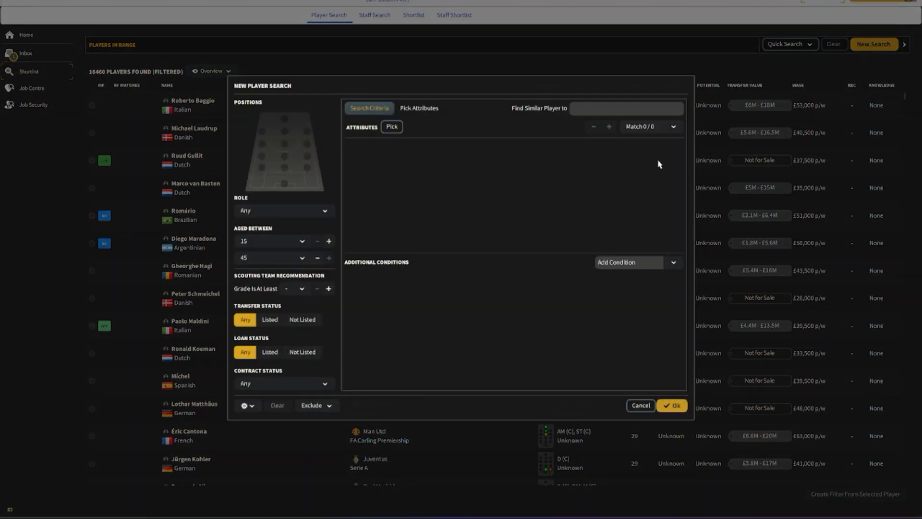
click(250, 407)
click(252, 435)
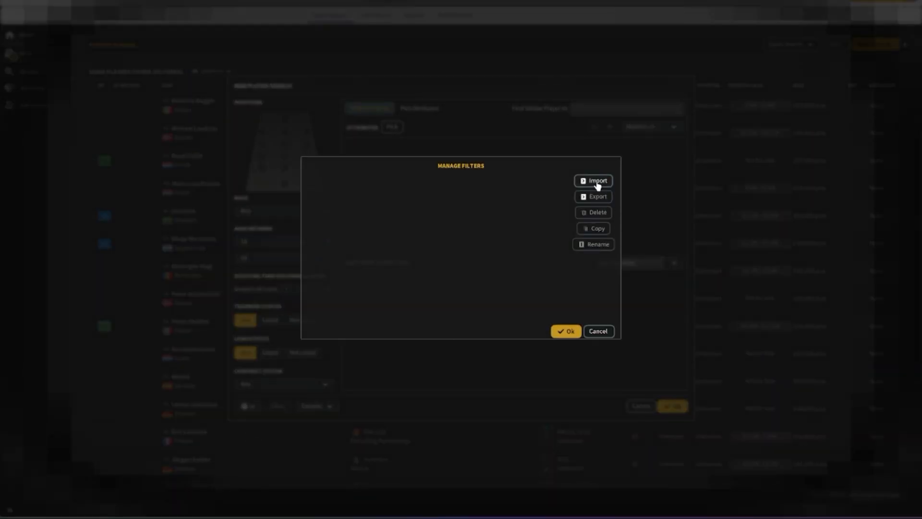
click(596, 181)
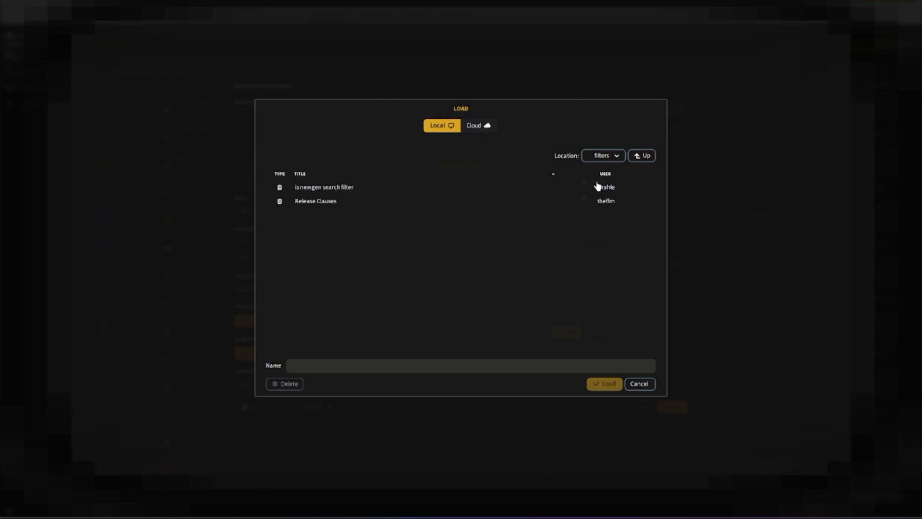
click(339, 188)
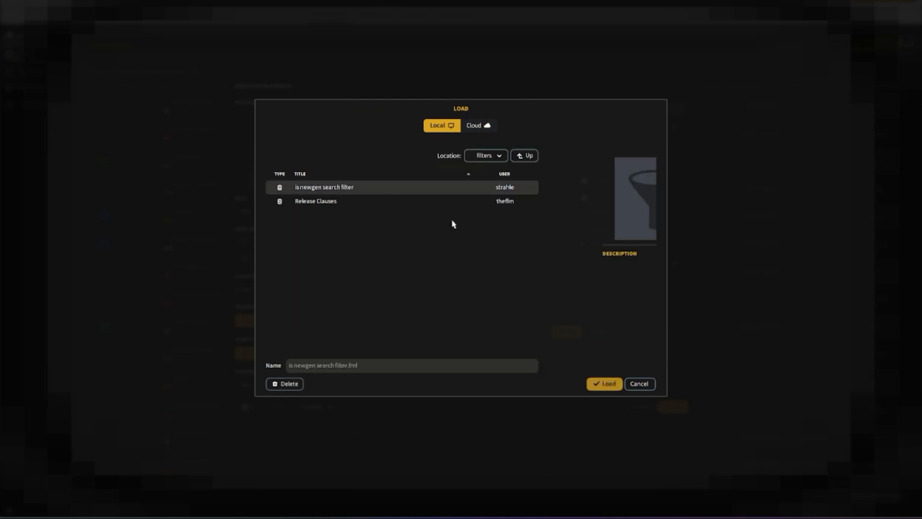
click(602, 384)
click(565, 332)
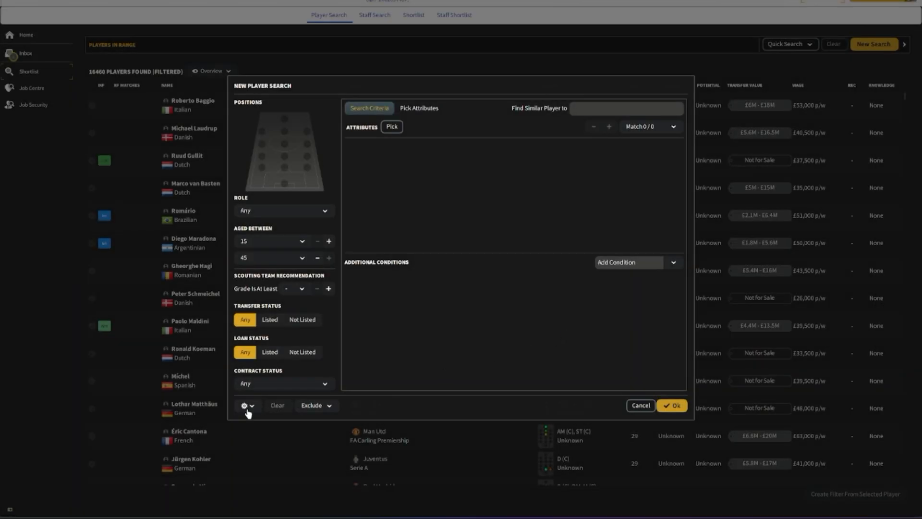
Apply the "is newgen search filter" to the player search and accept its conditions
click(246, 406)
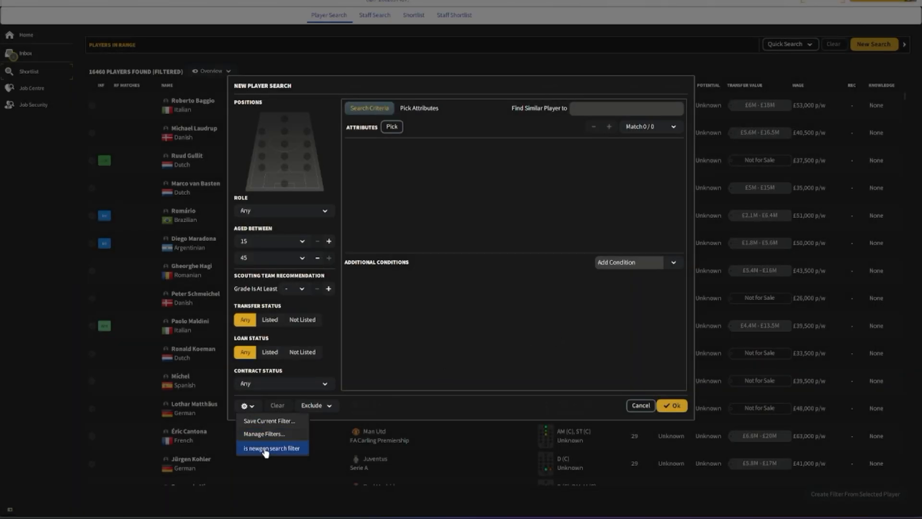
click(265, 448)
click(502, 274)
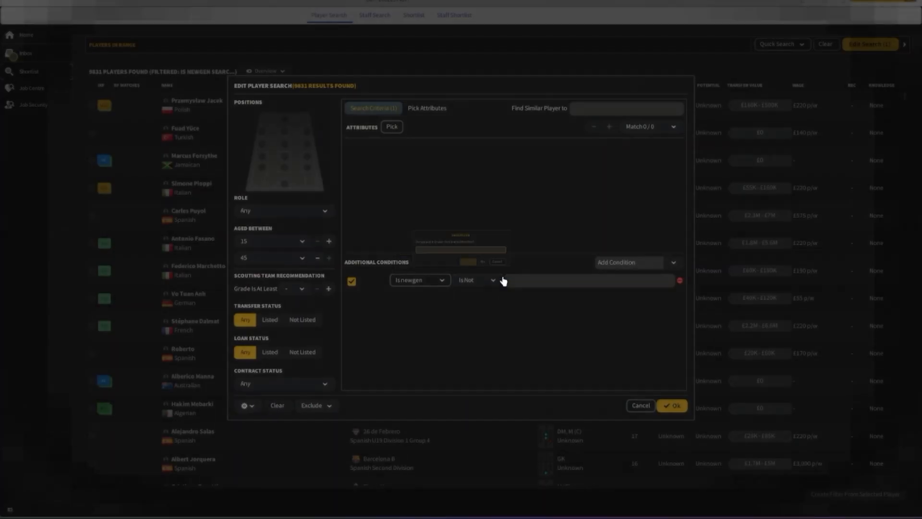
click(674, 406)
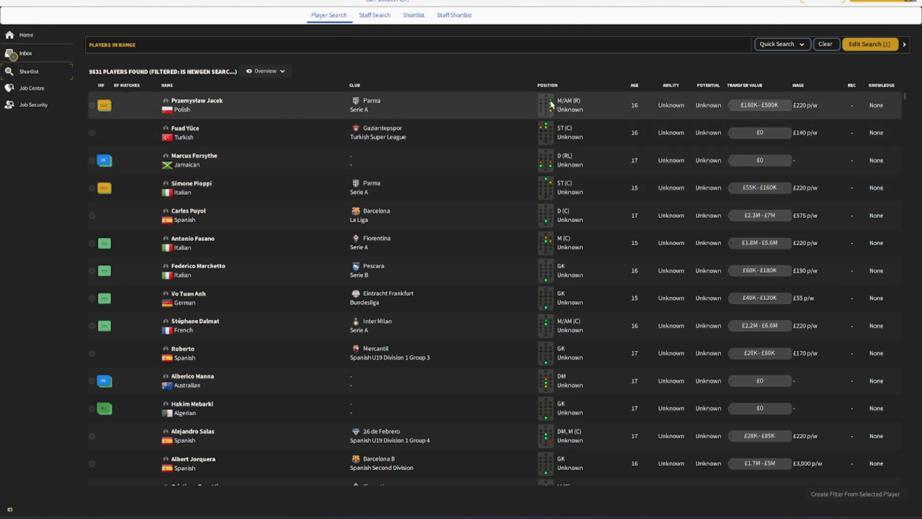
Import the custom view REGEN FACEPACK v3 from the views folder into the player list
click(265, 72)
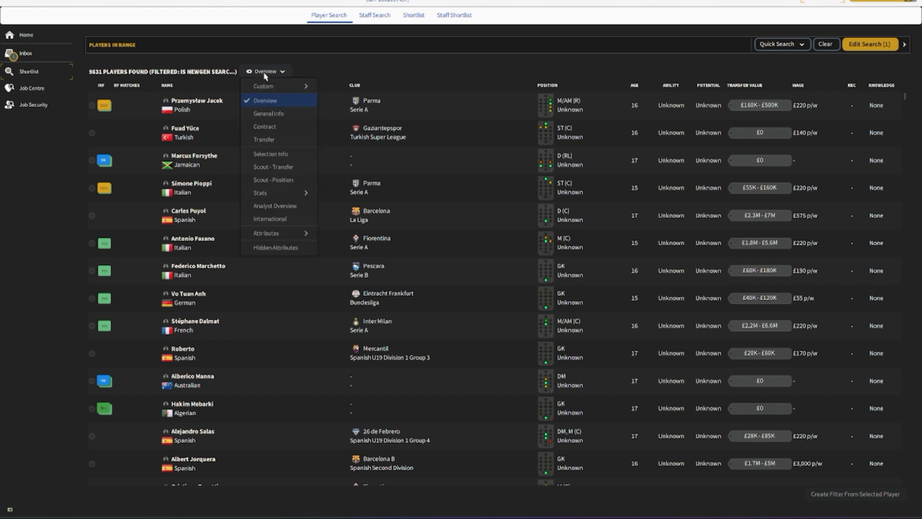
mouse_move(265, 92)
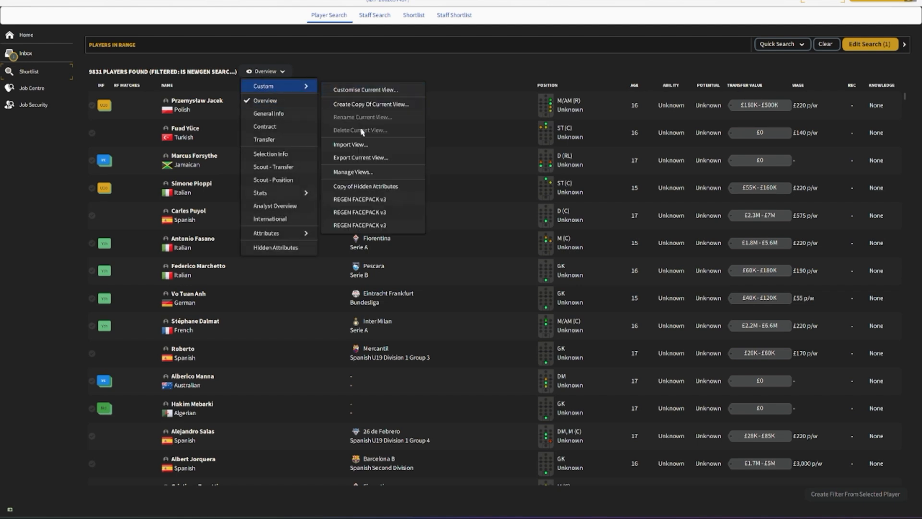
click(356, 150)
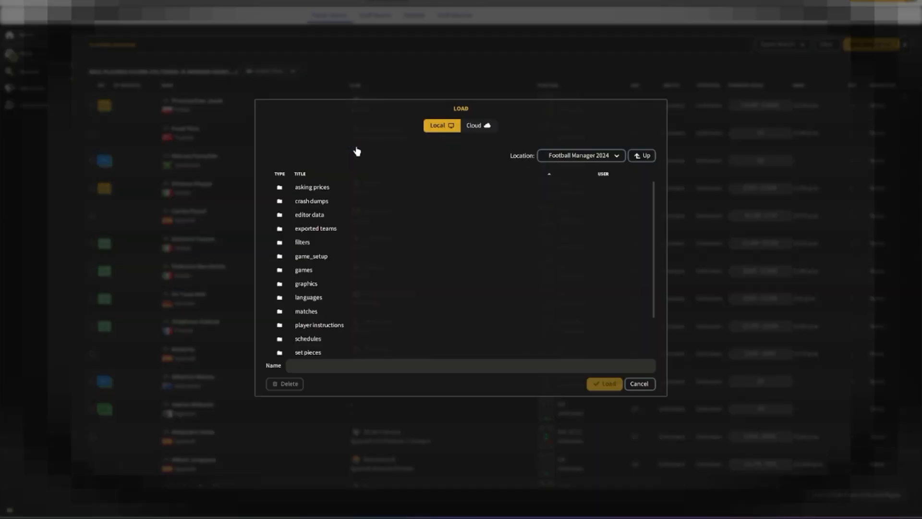
scroll(335, 245, down, 2)
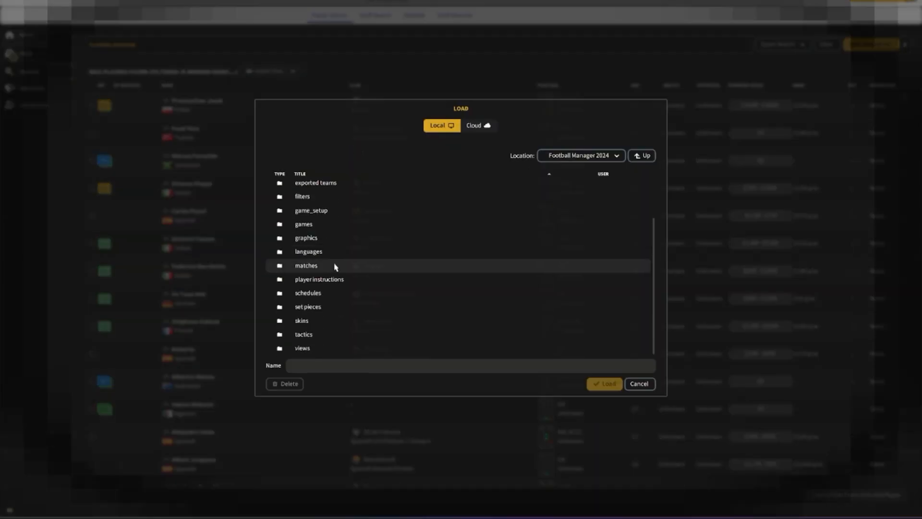
double_click(303, 349)
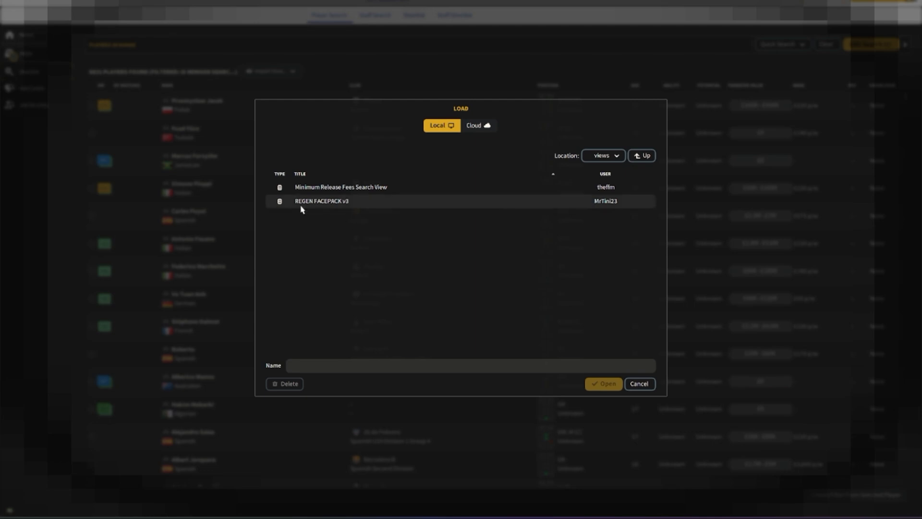
click(336, 205)
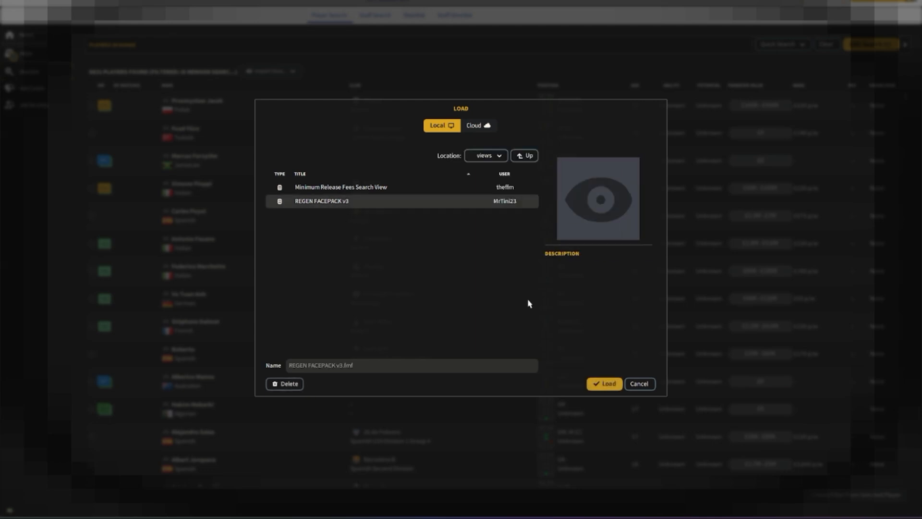
click(603, 383)
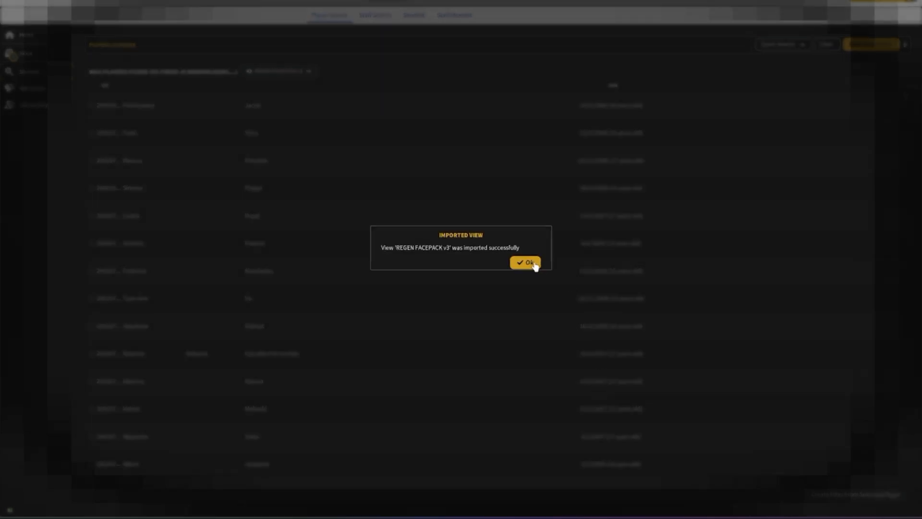
click(530, 263)
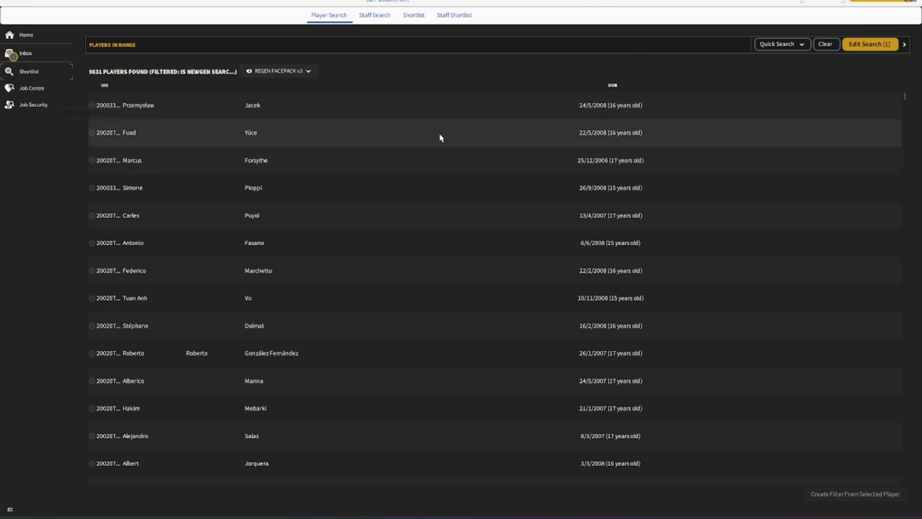
Select all players in the filtered newgen list
click(93, 108)
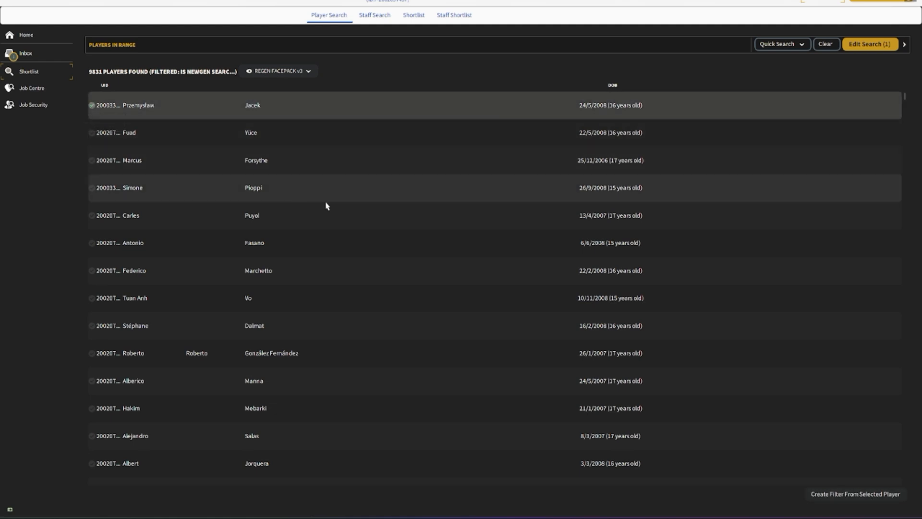
click(86, 2)
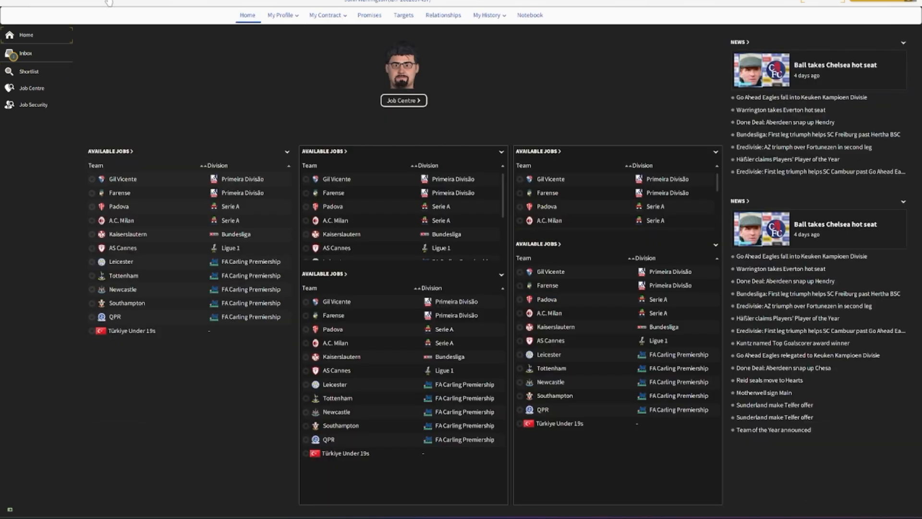
click(110, 2)
click(92, 108)
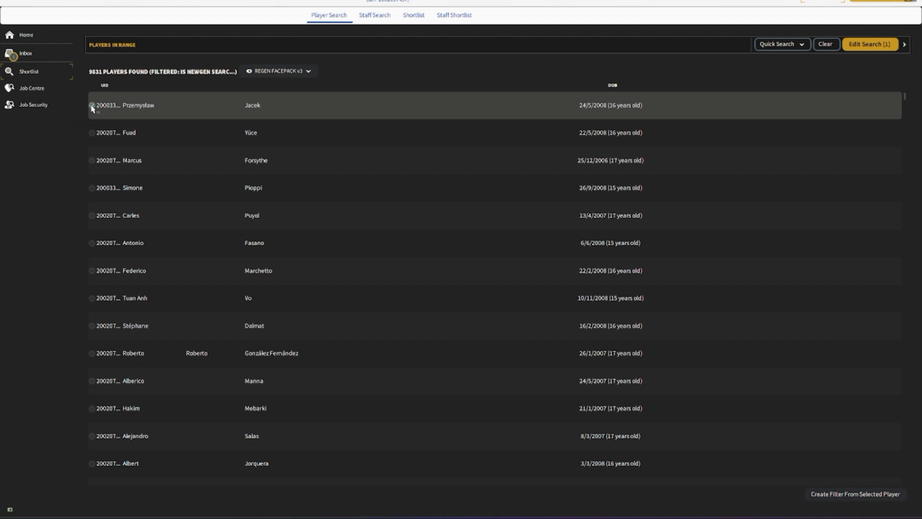
key(ctrl+a)
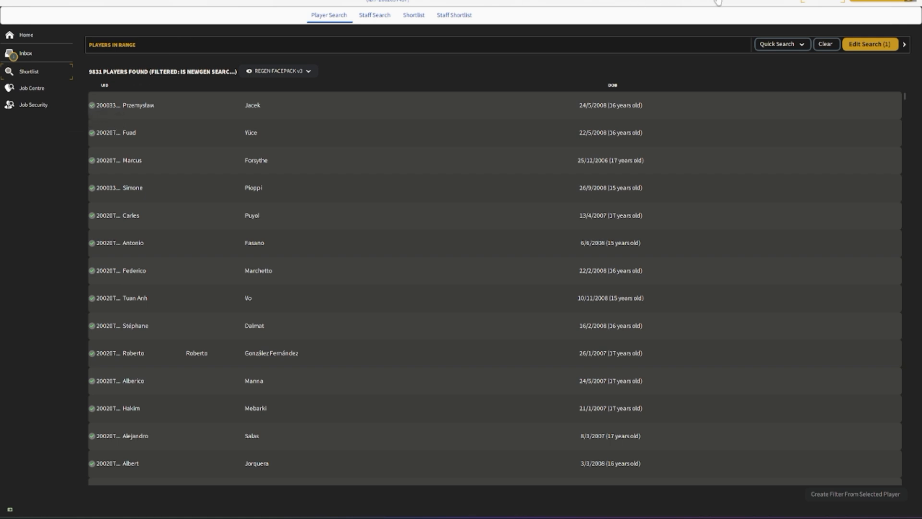
Print the selected player list as a Web Page to the Football Manager 2024 folder, replacing the existing Untitled file
click(734, 1)
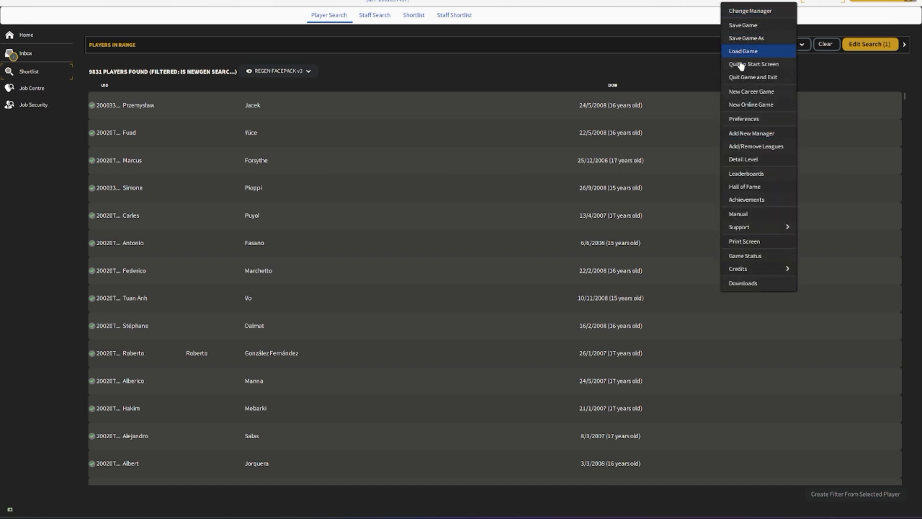
click(749, 241)
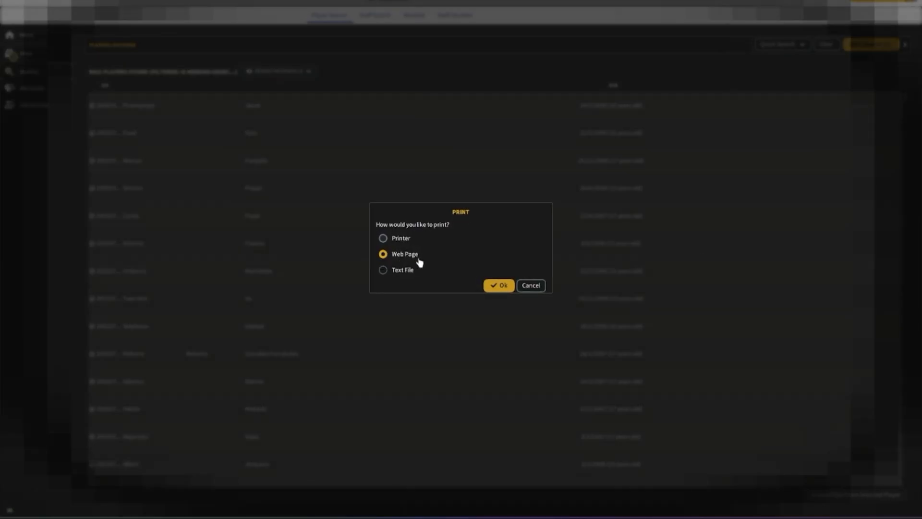
click(499, 286)
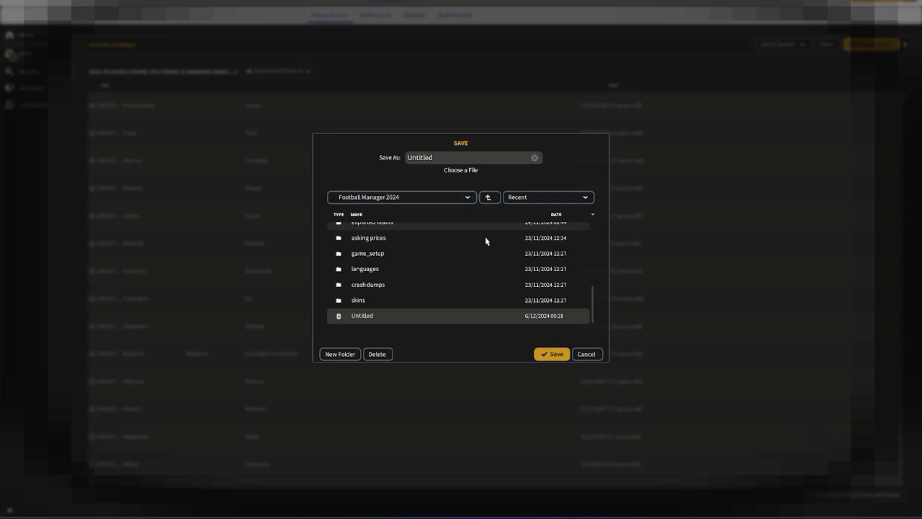
click(553, 354)
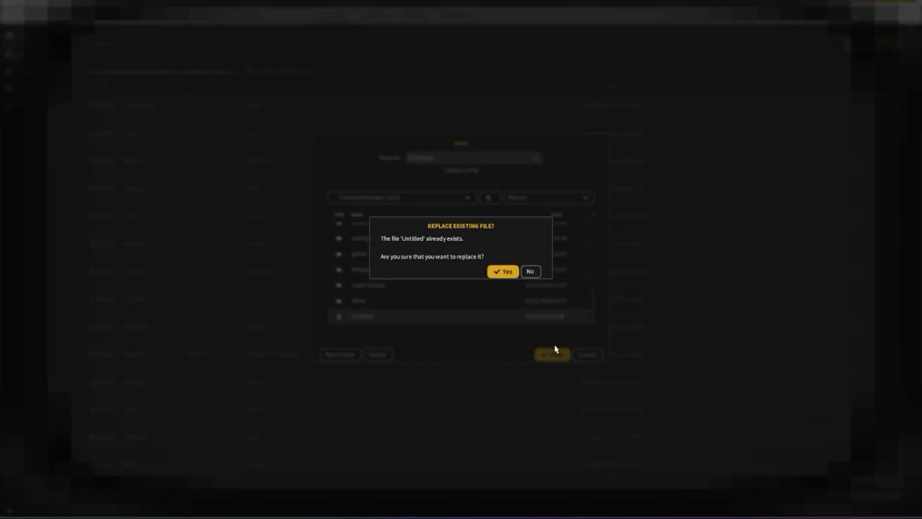
click(508, 274)
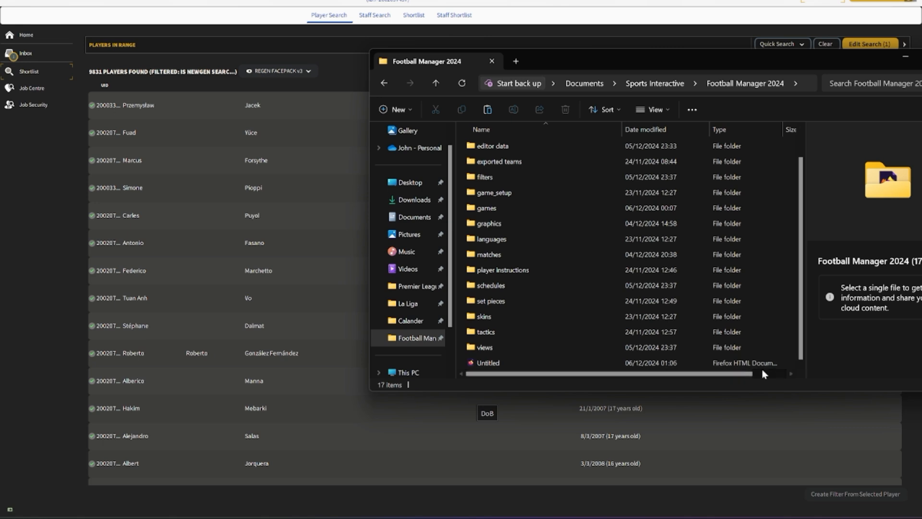
Open the exported Untitled HTML file from the Football Manager 2024 folder in the browser and select all its data
double_click(487, 363)
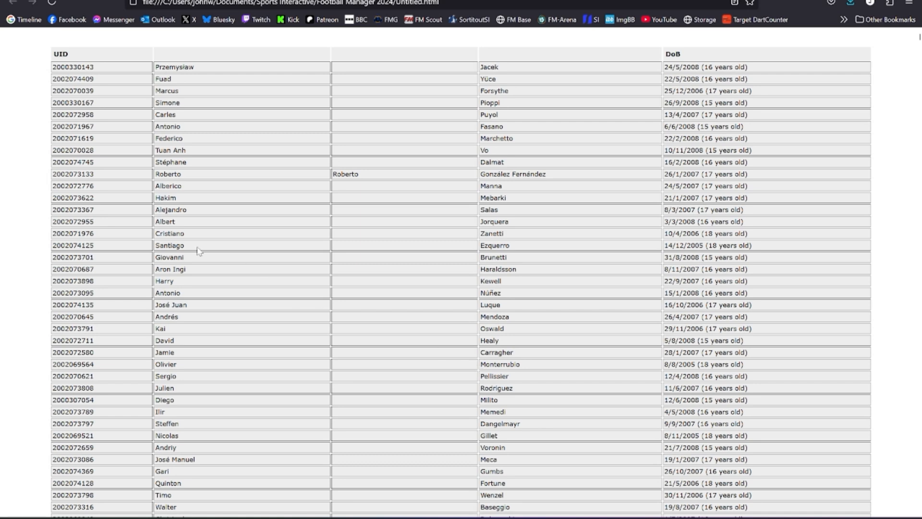
key(ctrl+a)
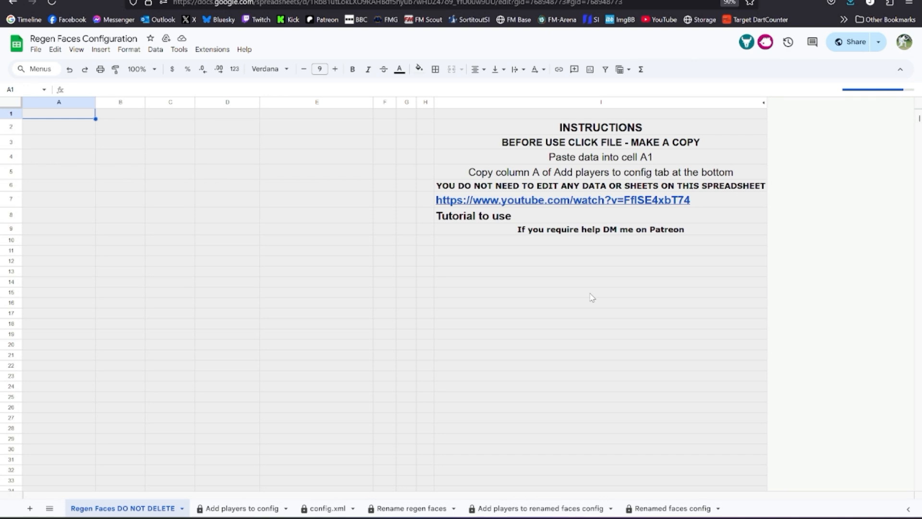
Make a copy of the Regen Faces Configuration spreadsheet and paste the exported player data into cell A1 of the copy
click(36, 50)
click(67, 116)
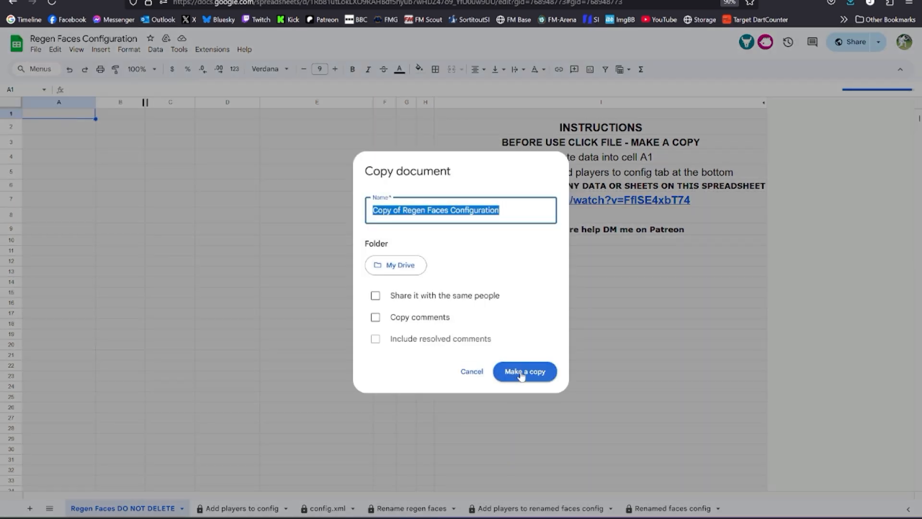
click(524, 413)
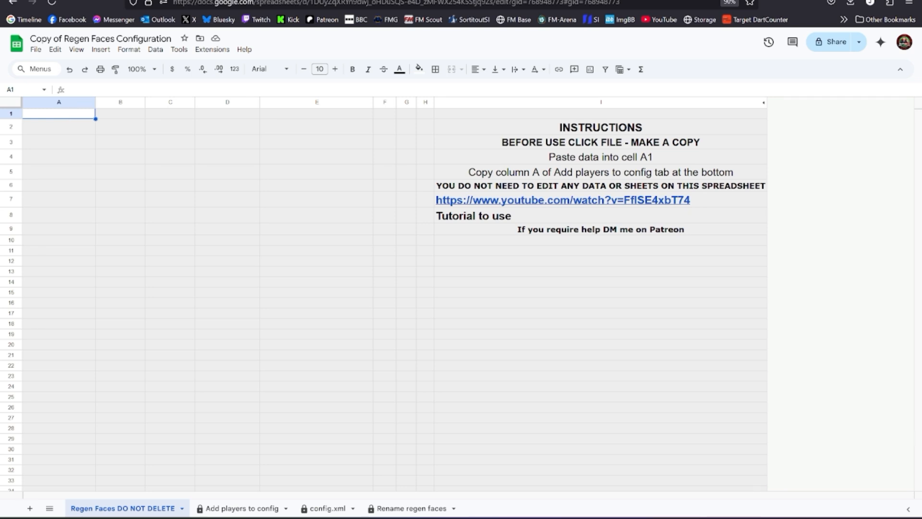
key(ctrl+v)
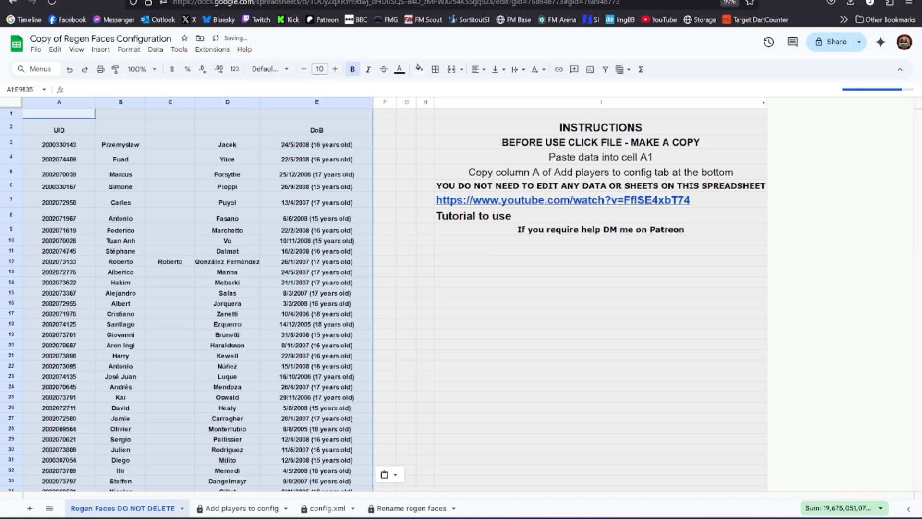
click(405, 261)
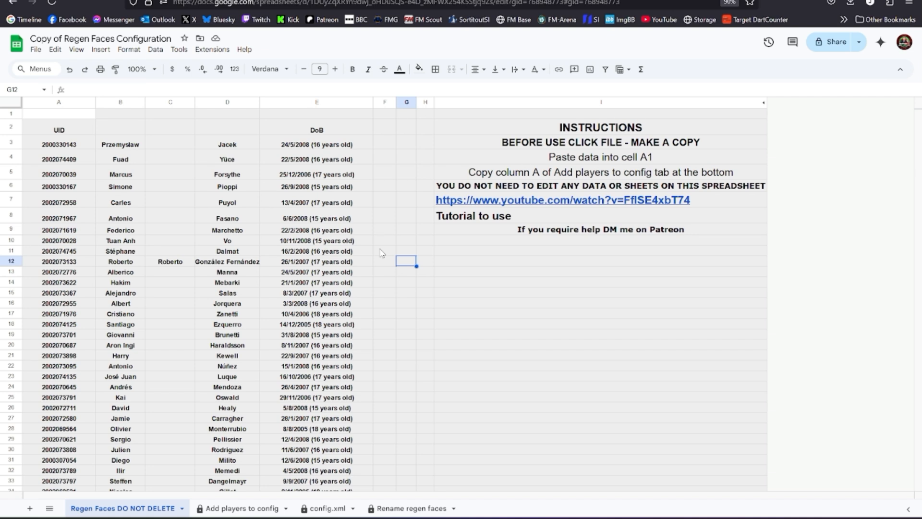
Download the config.xml sheet as Tab Separated Values and save it in the regen faces folder as config.xml with the All Files type
click(319, 512)
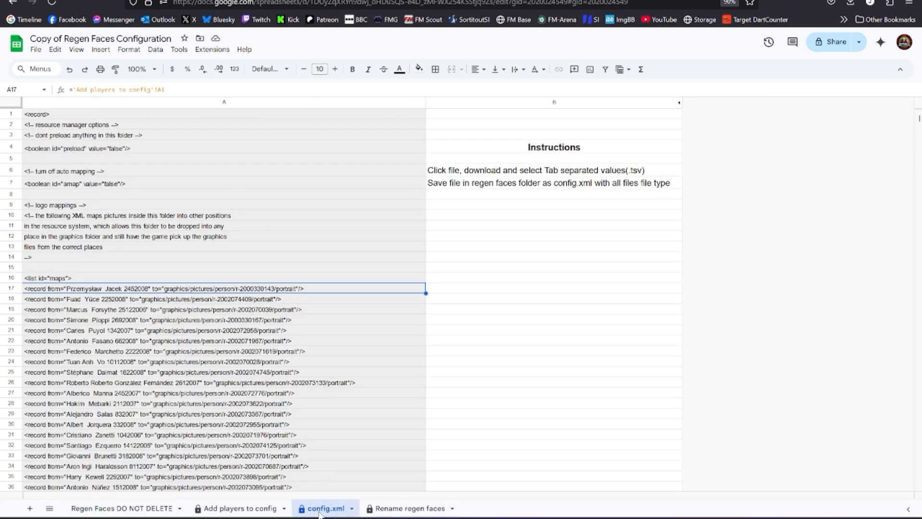
click(35, 50)
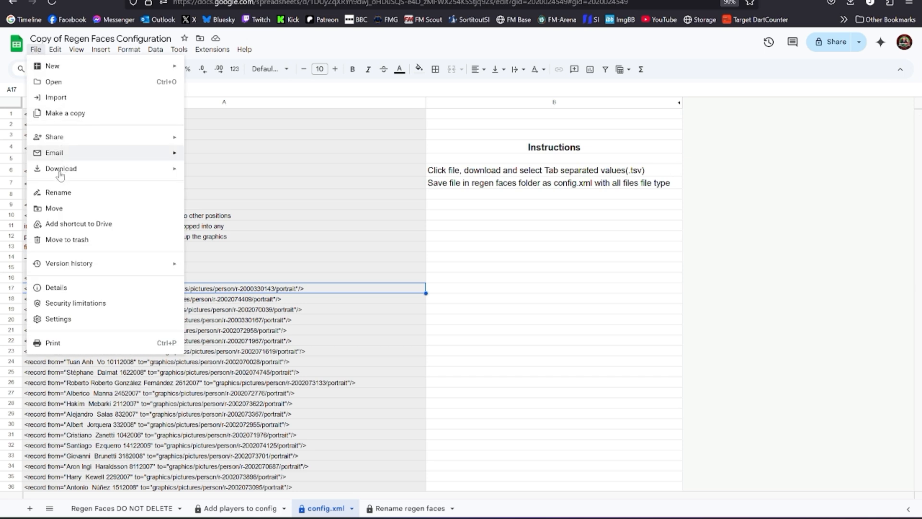
mouse_move(60, 173)
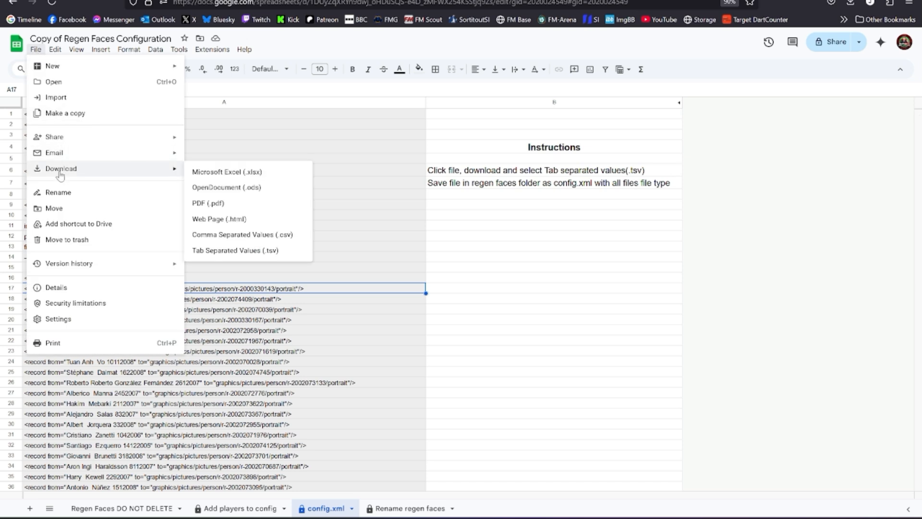
click(267, 250)
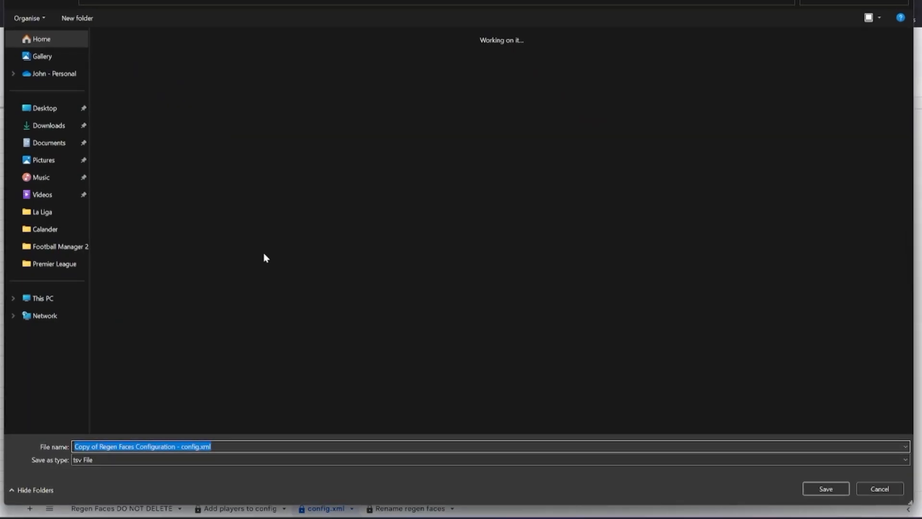
text(con)
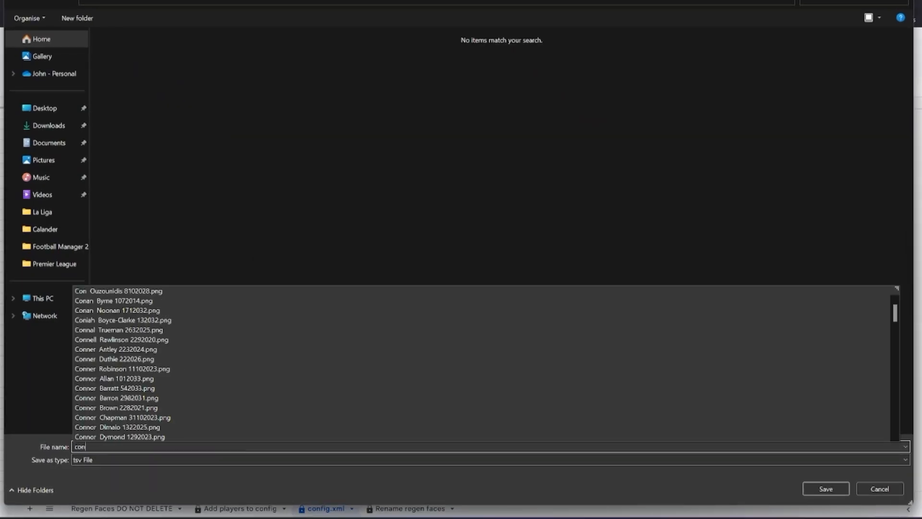
text(fig.xml)
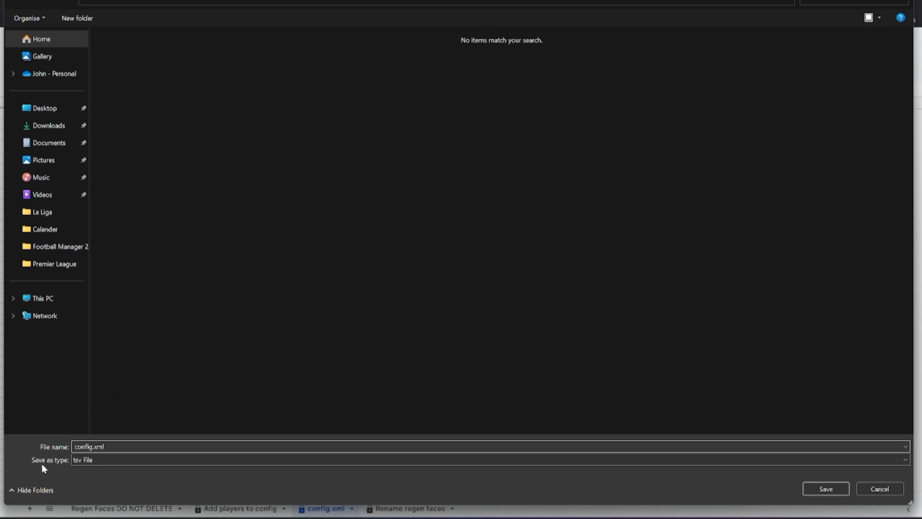
click(88, 461)
click(90, 480)
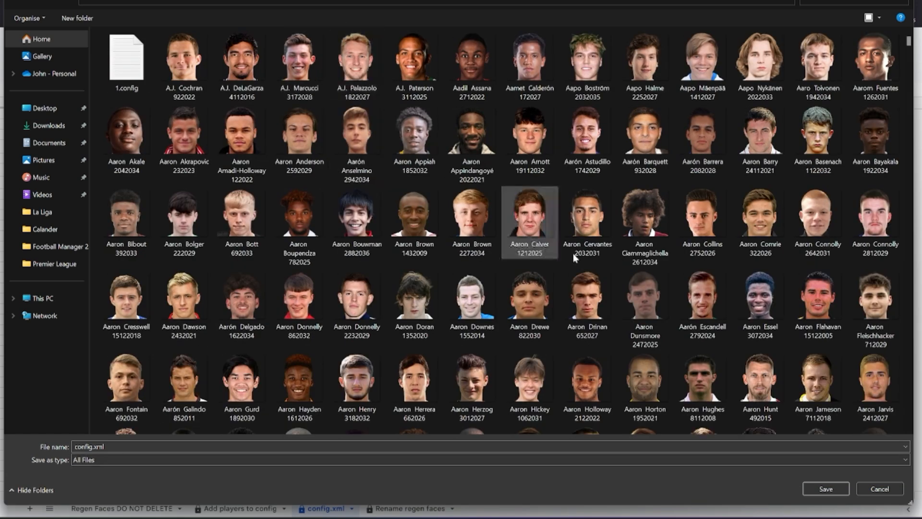
click(820, 488)
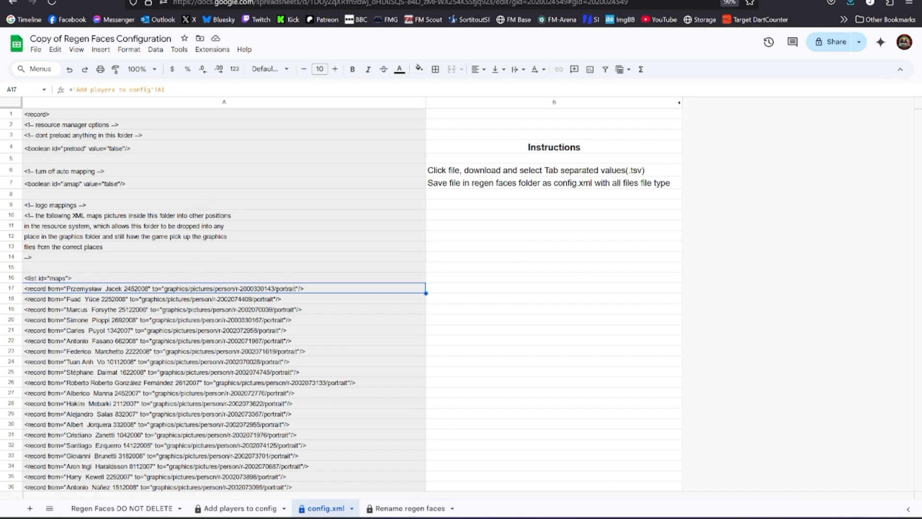
Copy all of column A from the Add players to config sheet
mouse_move(681, 516)
click(631, 482)
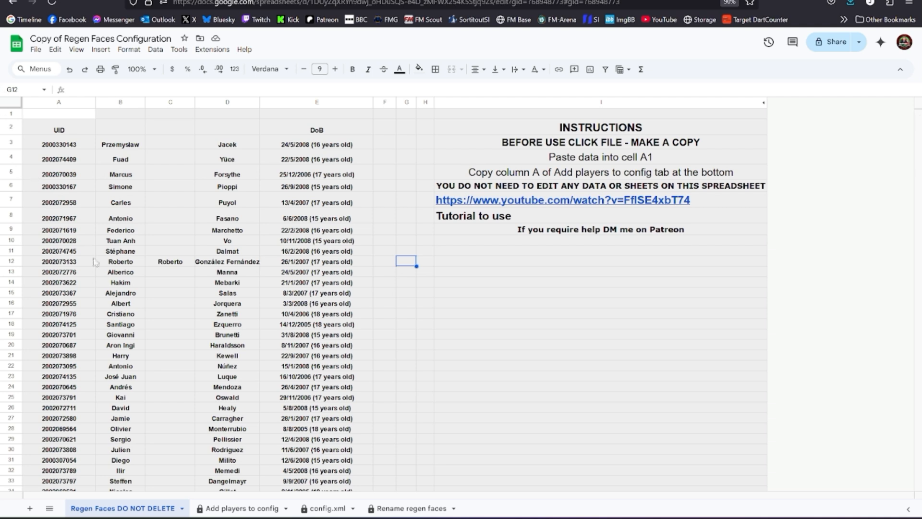
click(253, 508)
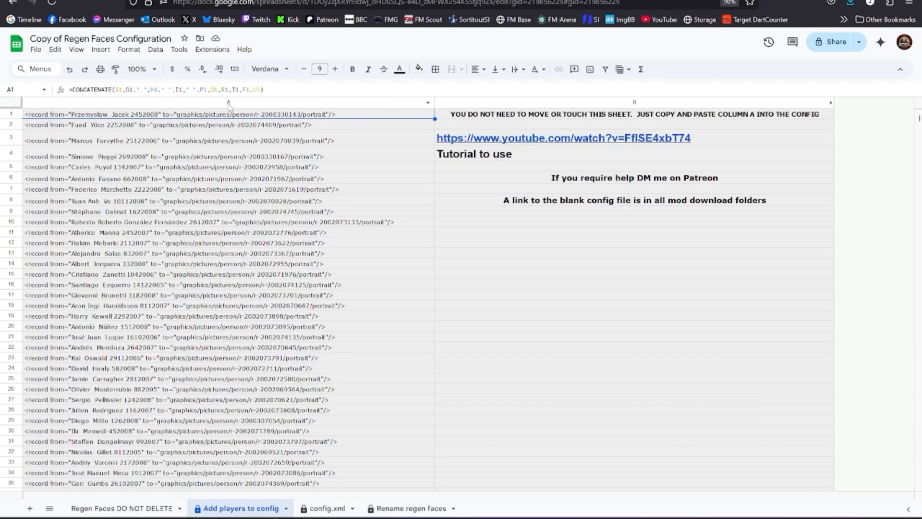
click(229, 102)
key(ctrl+c)
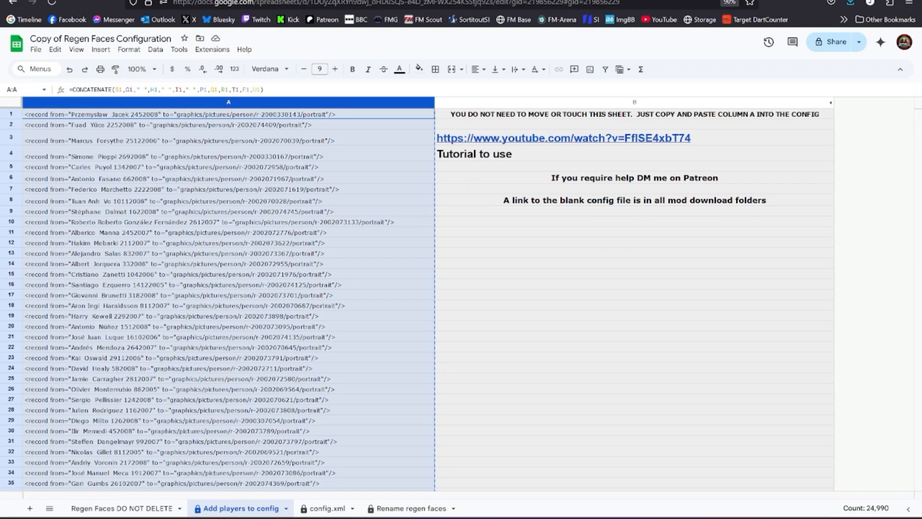
Open the 1.config file from the Football Manager 2024 graphics folder's 9495 regen faces subfolder in Notepad
click(379, 518)
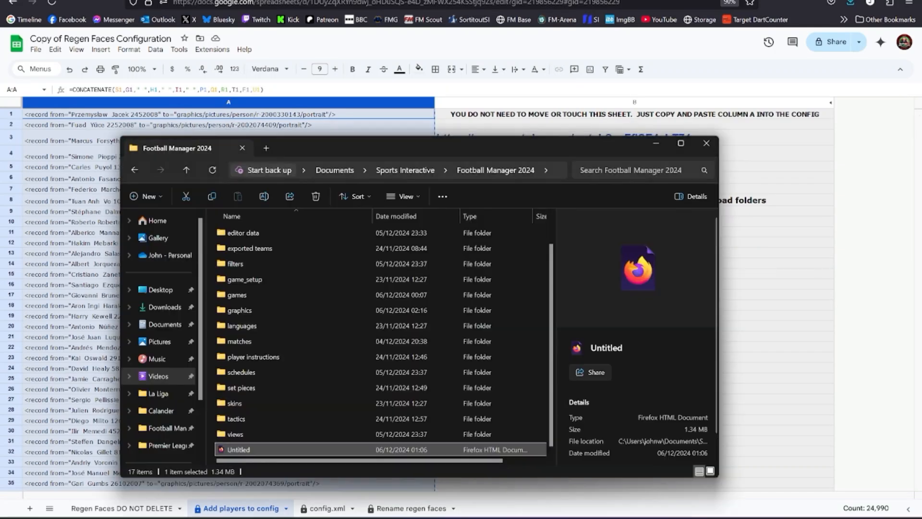
double_click(241, 311)
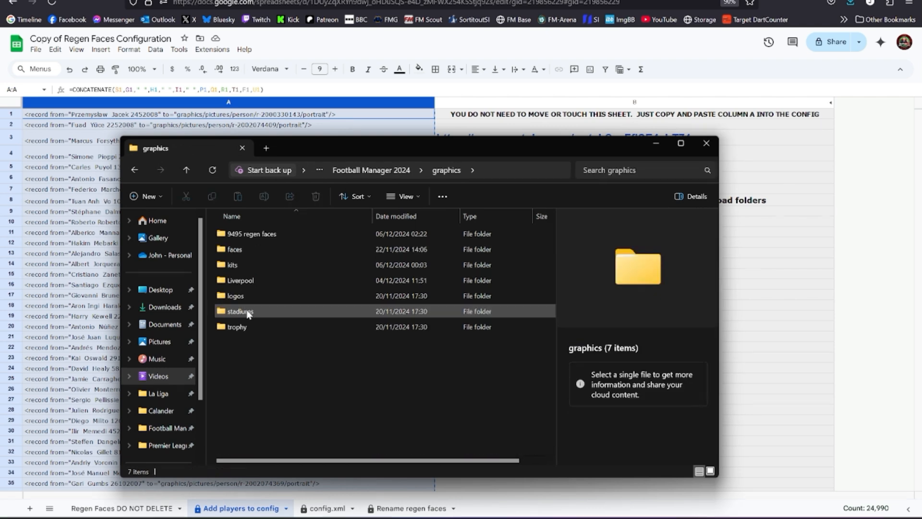
double_click(253, 236)
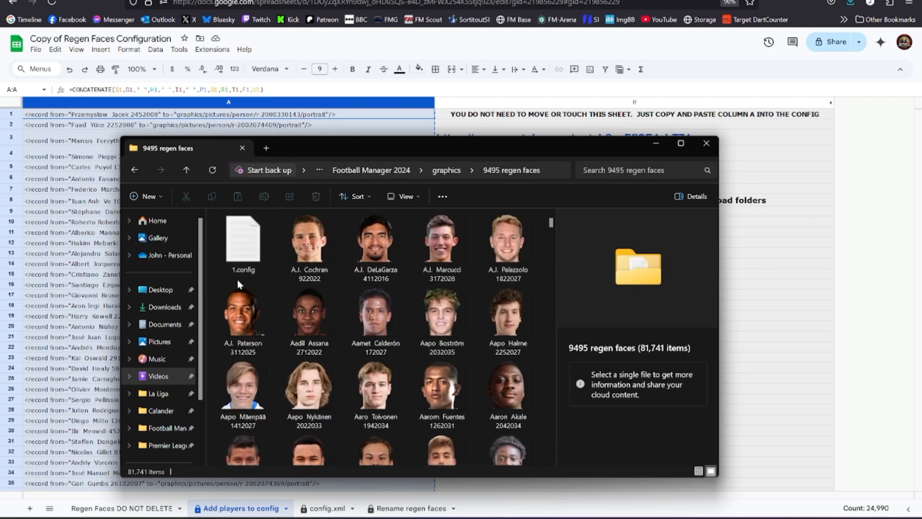
click(245, 251)
right_click(244, 249)
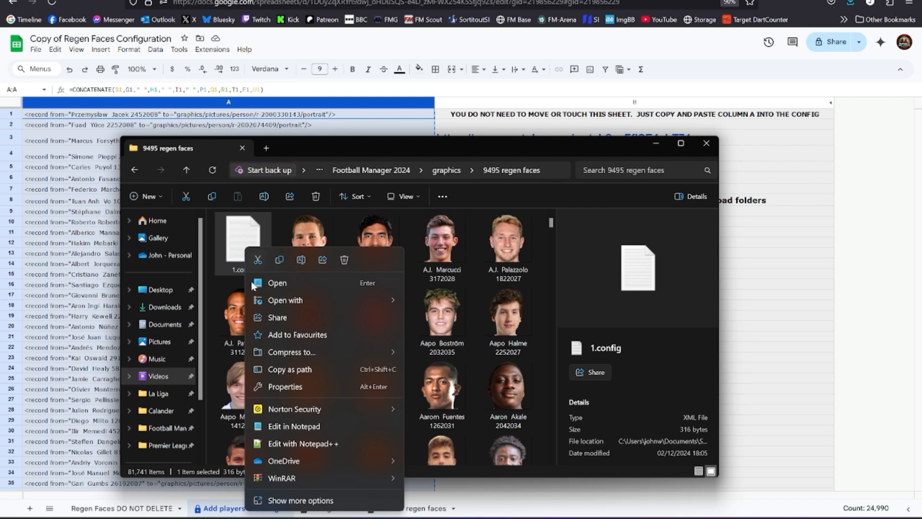
click(307, 427)
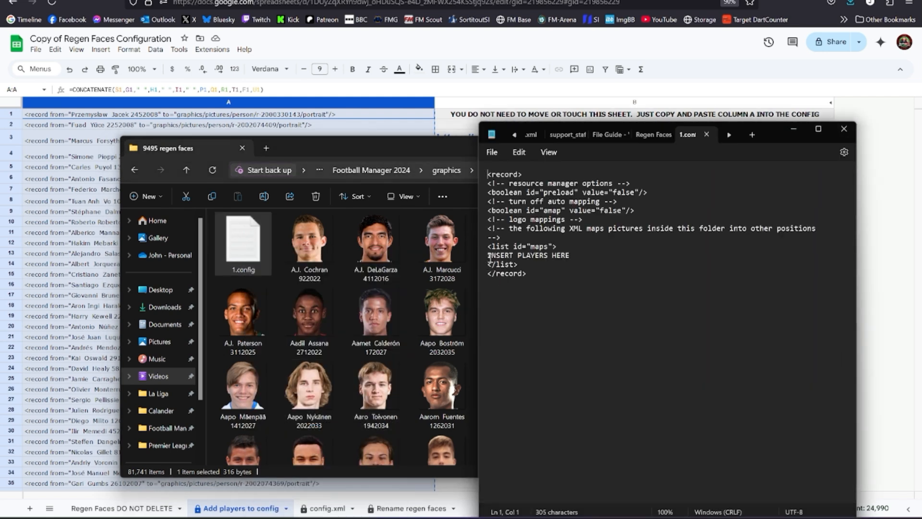
Replace the INSERT PLAYERS HERE line with the copied player records, then save and close the 1.config file
drag(488, 257, 570, 258)
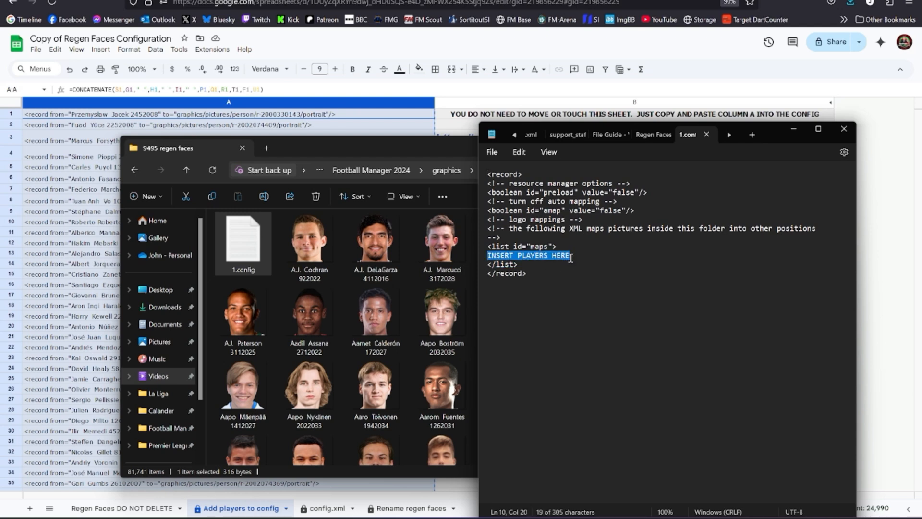
key(ctrl+v)
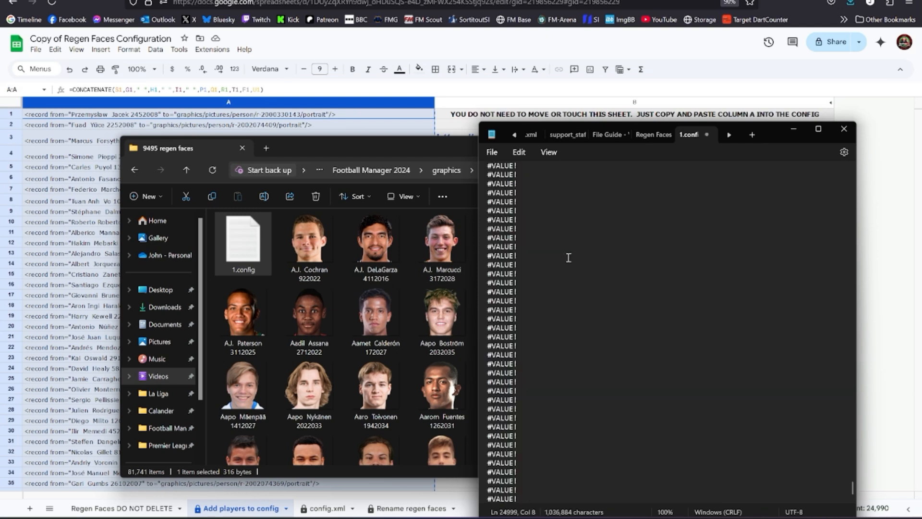
click(490, 152)
click(500, 172)
click(844, 129)
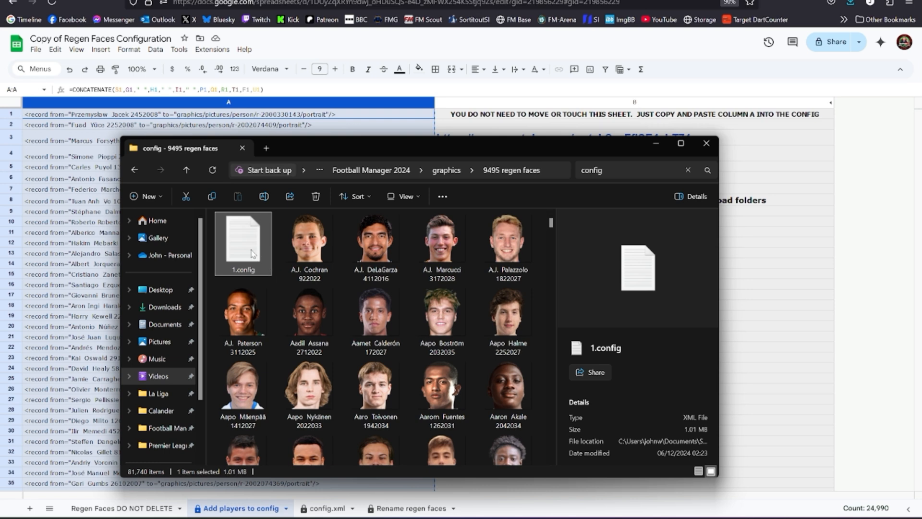
Rename the 1.config file in the 9495 regen faces folder to config
right_click(254, 254)
click(285, 240)
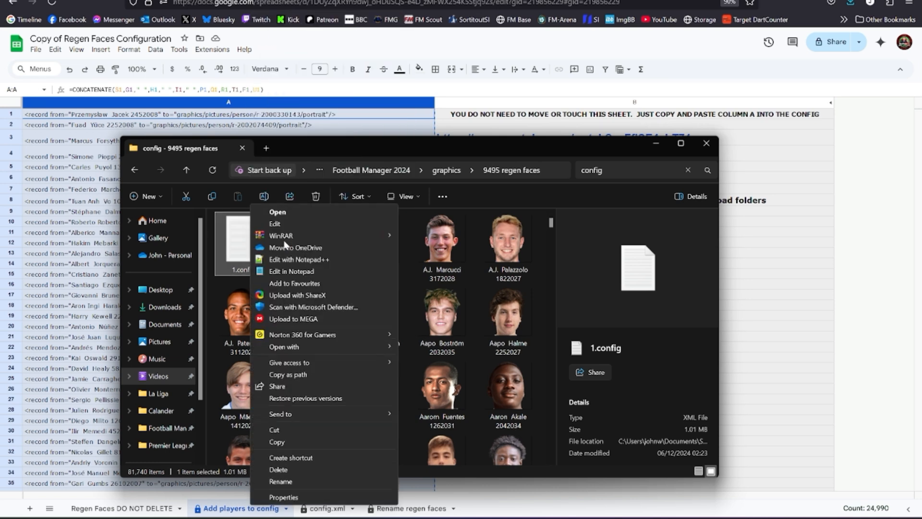
click(281, 482)
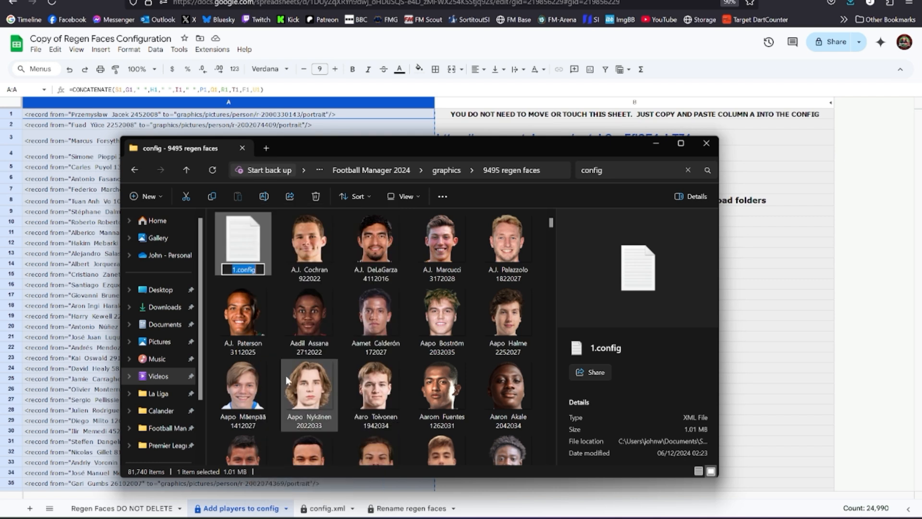
drag(231, 272, 235, 272)
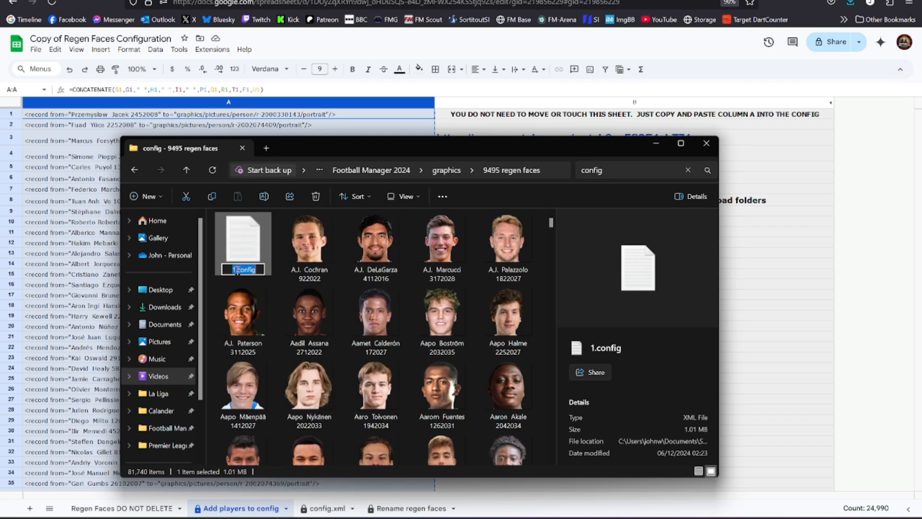
key(BackSpace)
key(Delete)
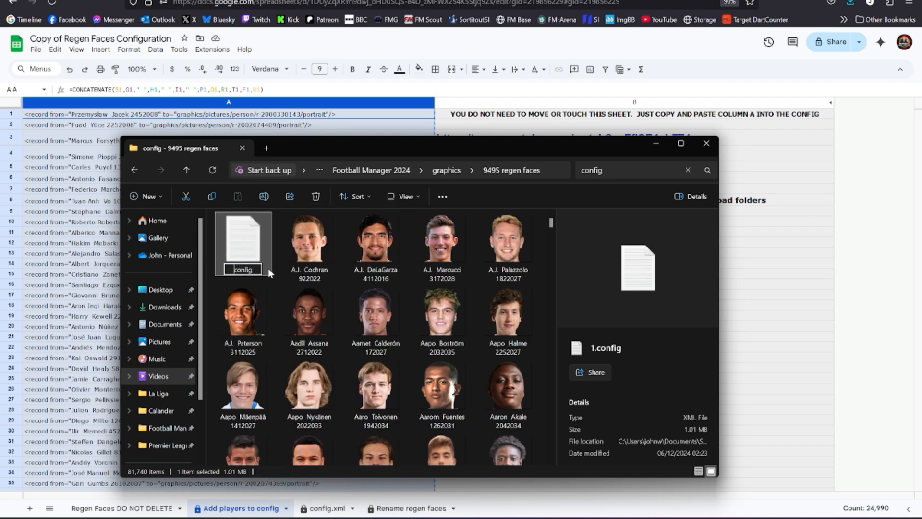
key(Return)
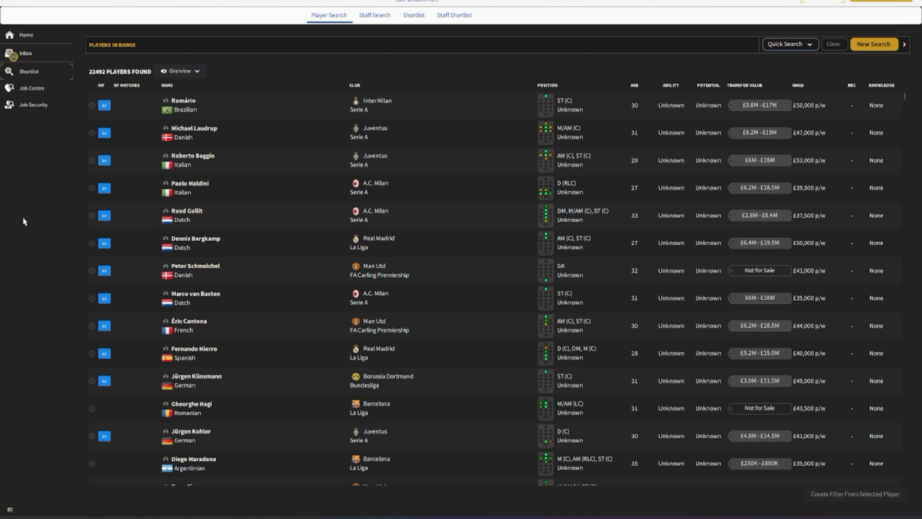
In Football Manager, create a player search using the saved is newgen search filter with a maximum age of 18
click(874, 44)
click(246, 407)
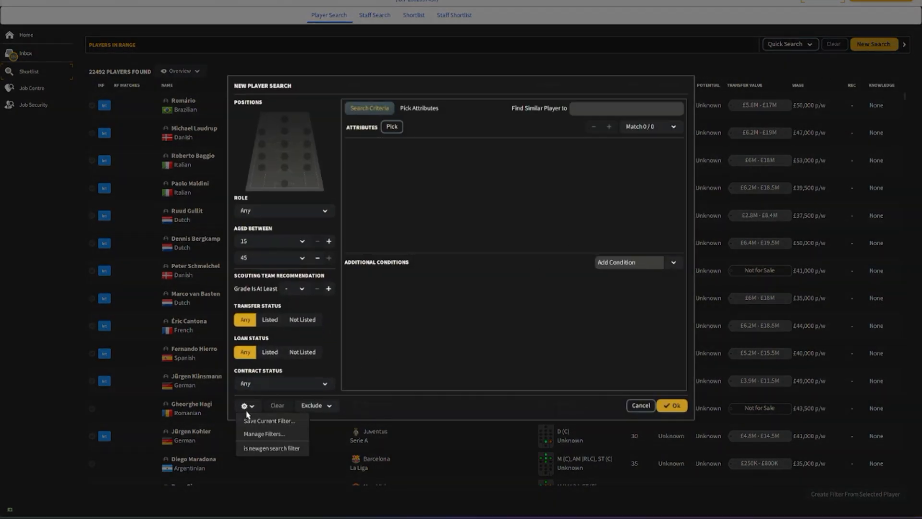
click(262, 448)
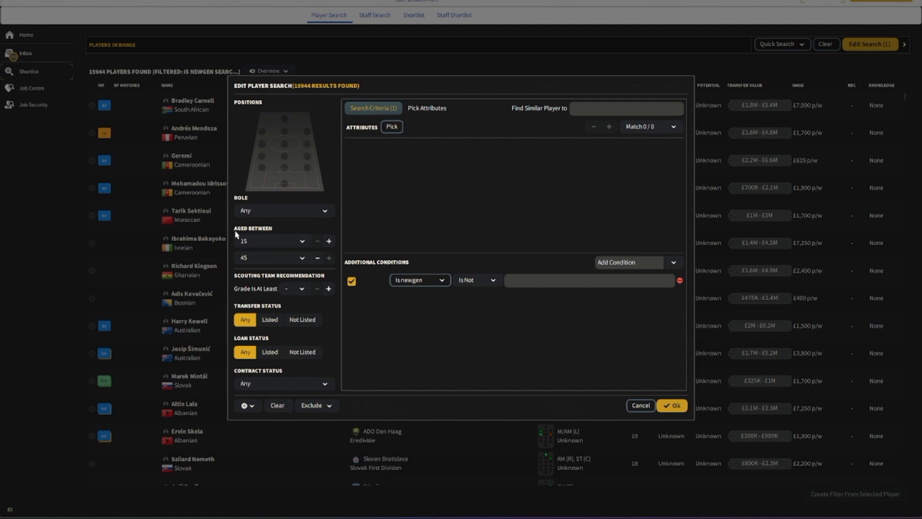
click(253, 265)
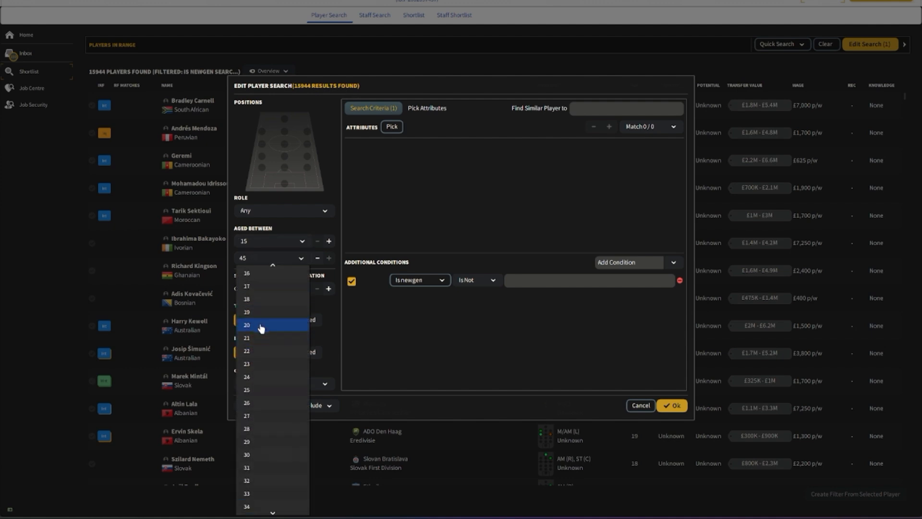
click(254, 308)
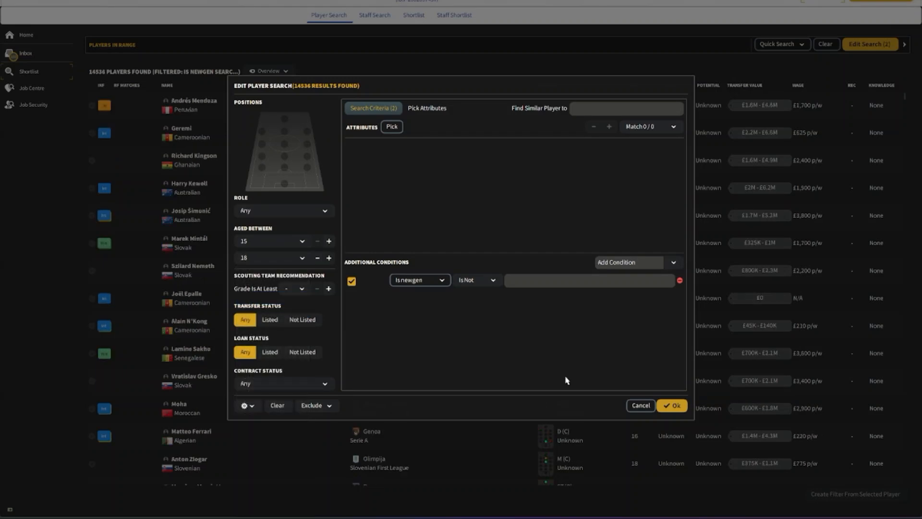
click(672, 406)
Switch the filtered player list to the last custom REGEN FACEPACK v3 view
click(267, 72)
mouse_move(277, 89)
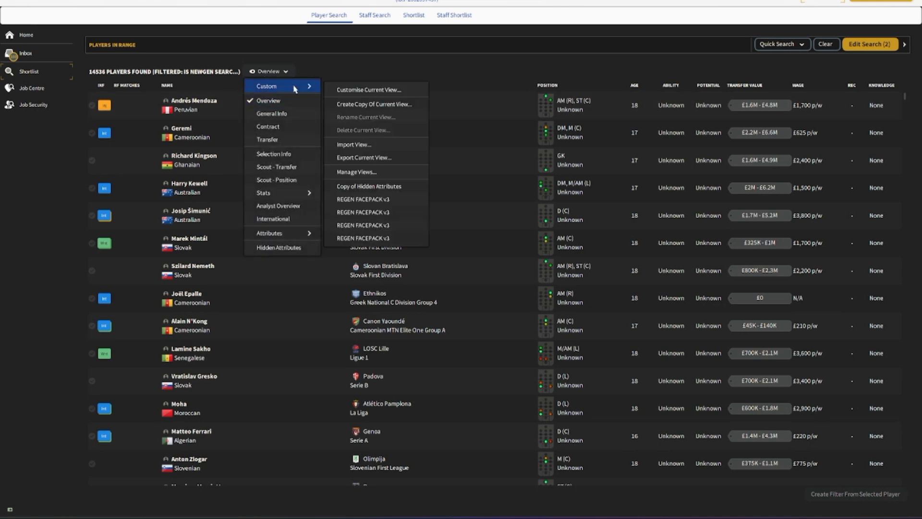
click(380, 239)
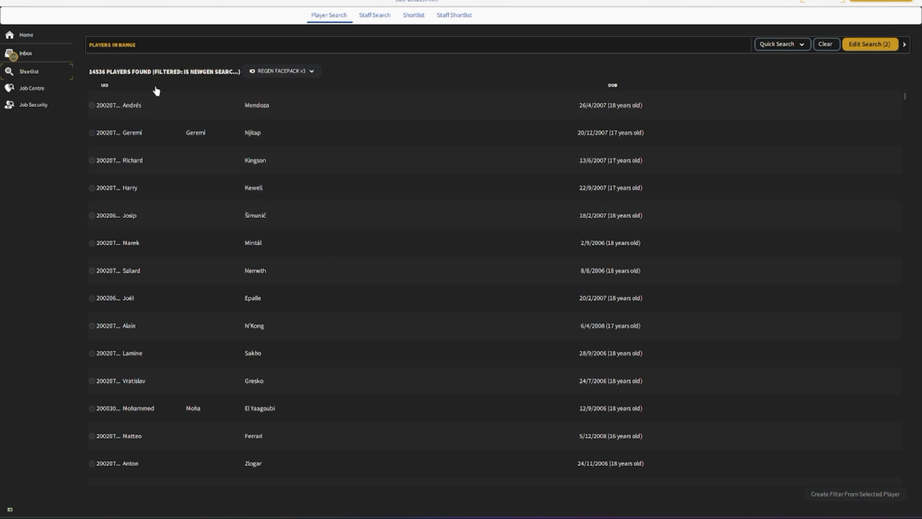
Select every player in the age-limited newgen list
click(93, 111)
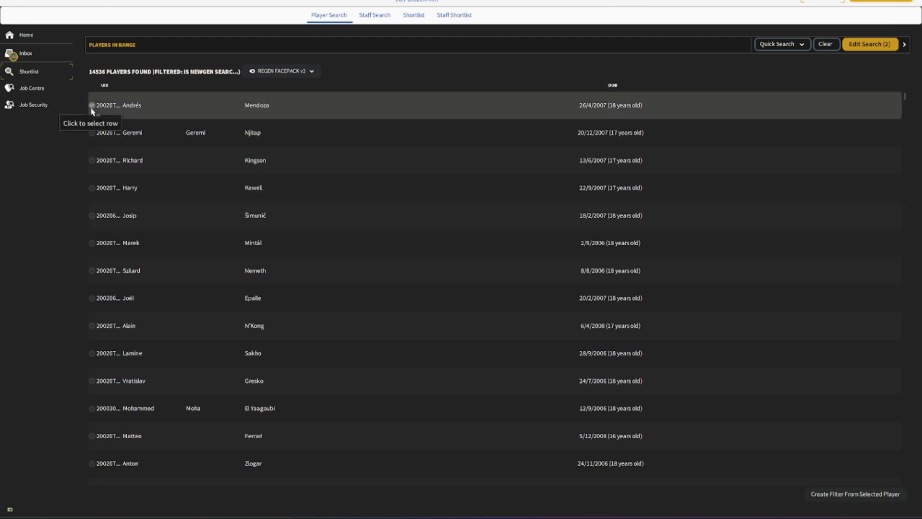
click(106, 1)
click(107, 2)
click(94, 110)
key(ctrl+a)
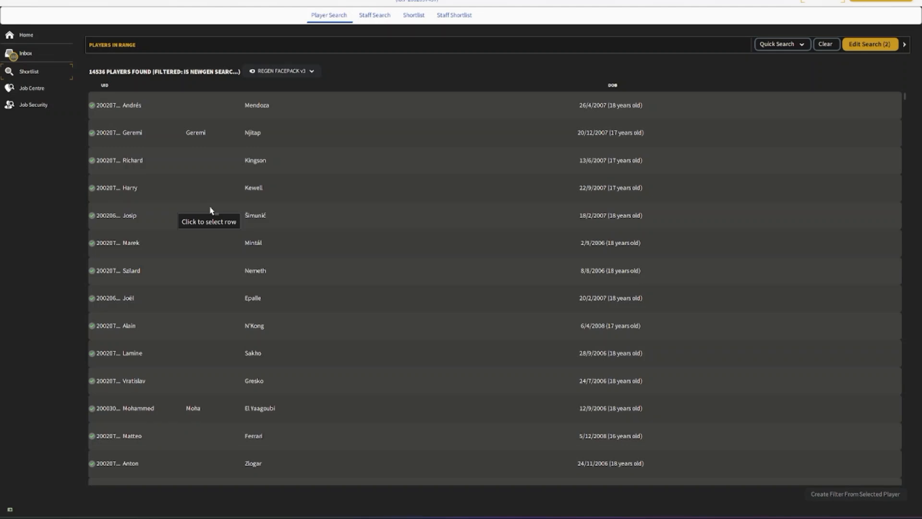
Print the selected age-limited players as a Web Page, overwriting the existing Untitled file in the Football Manager 2024 folder
key(ctrl+p)
click(496, 287)
click(549, 354)
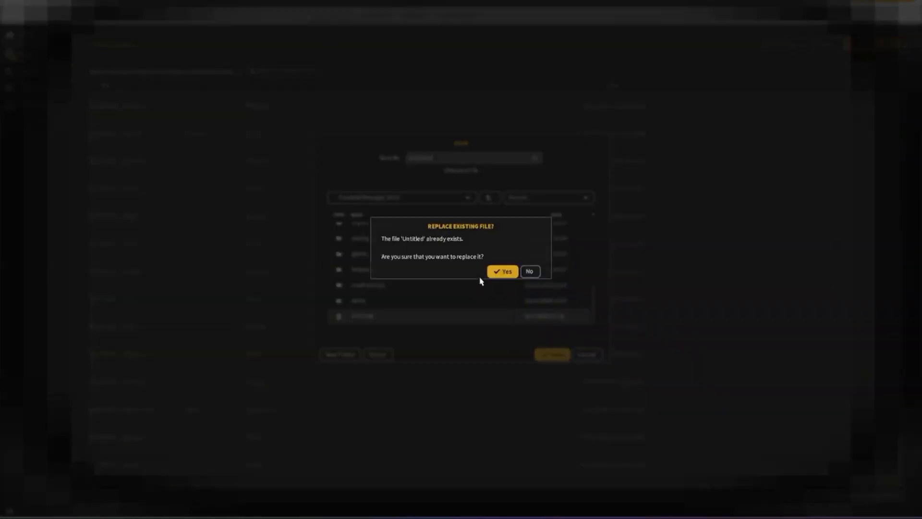
click(509, 274)
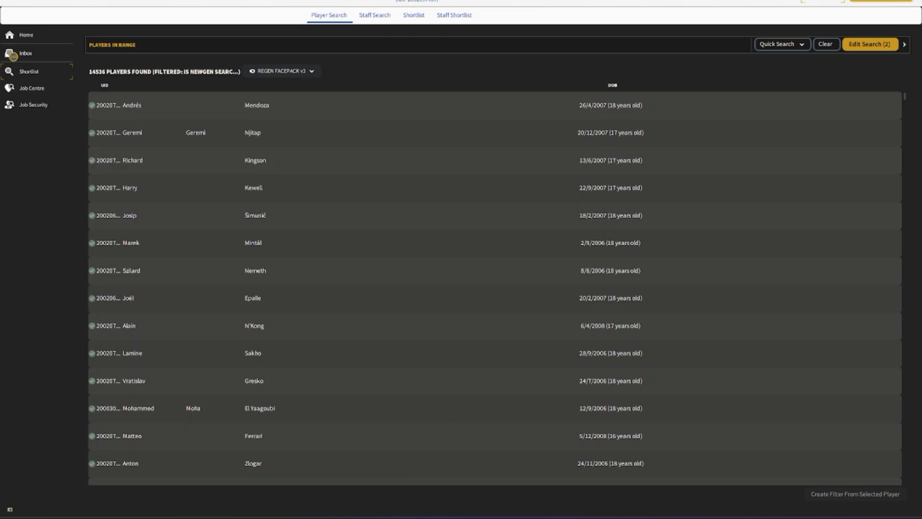
Open the exported Untitled web page from the Football Manager 2024 folder and copy its entire contents
click(417, 516)
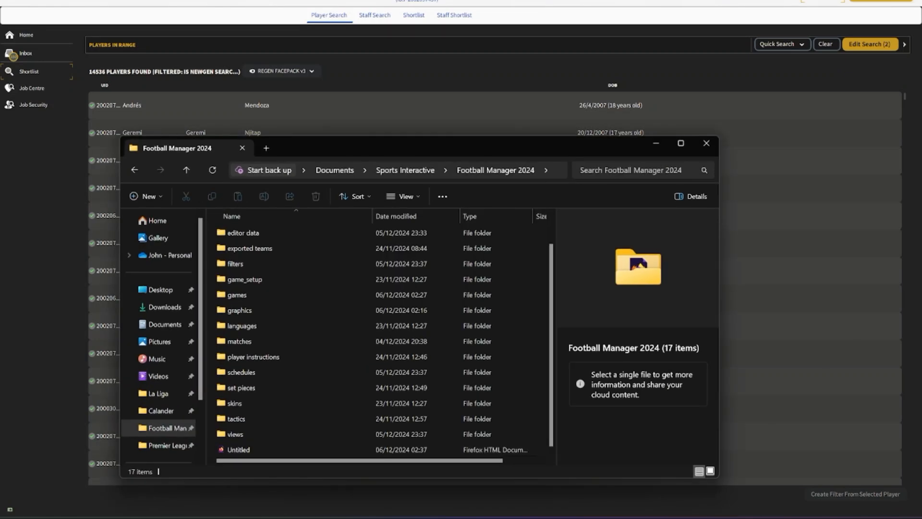
click(235, 451)
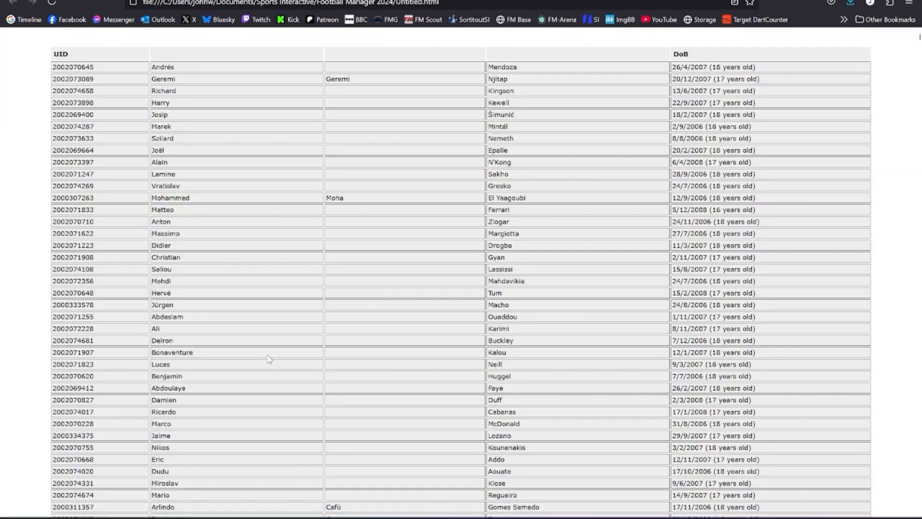
key(ctrl+a)
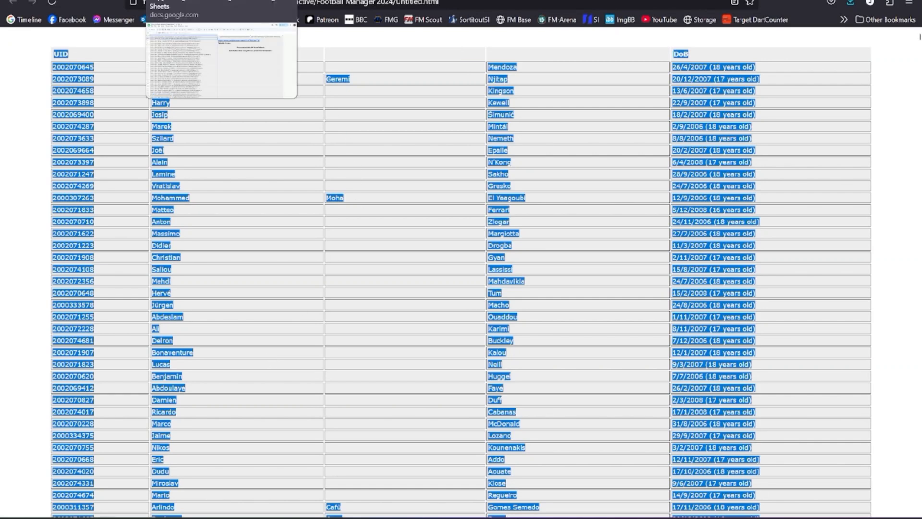
Clear the old player data from columns A to E of the Regen Faces DO NOT DELETE sheet in Google Sheets
click(192, 1)
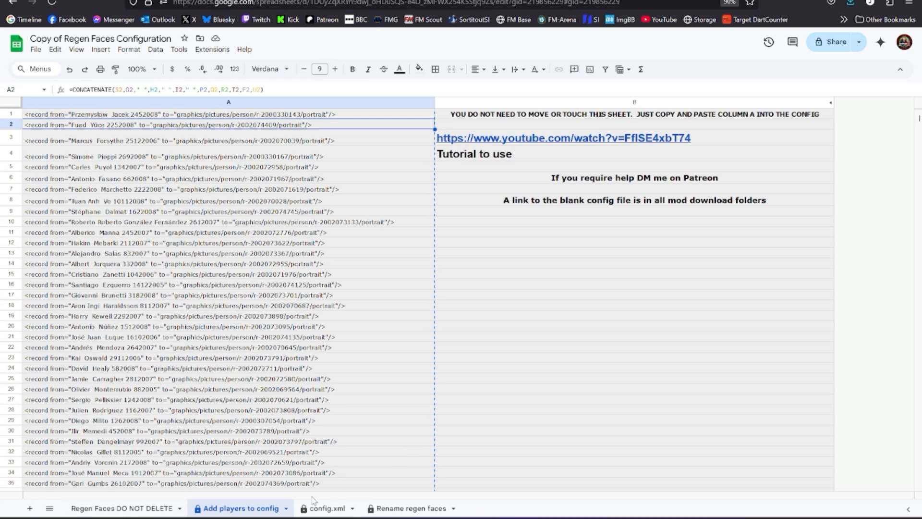
click(139, 508)
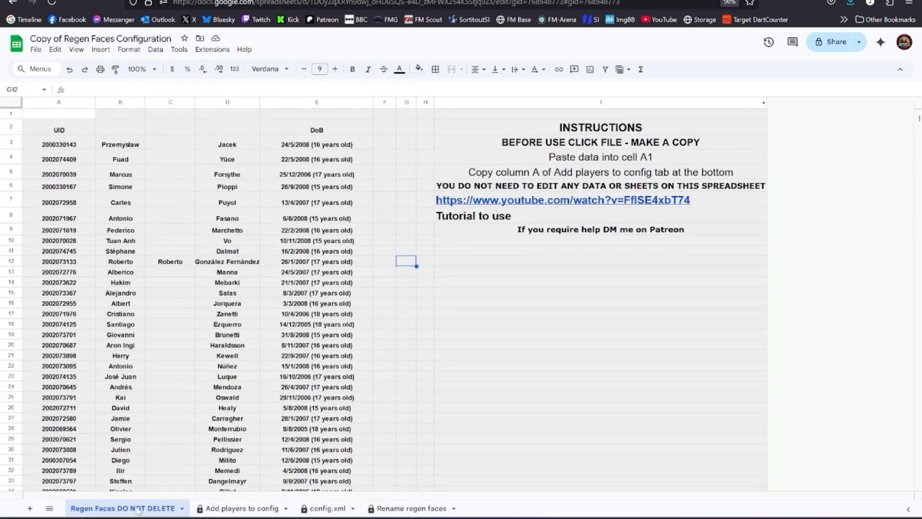
click(61, 103)
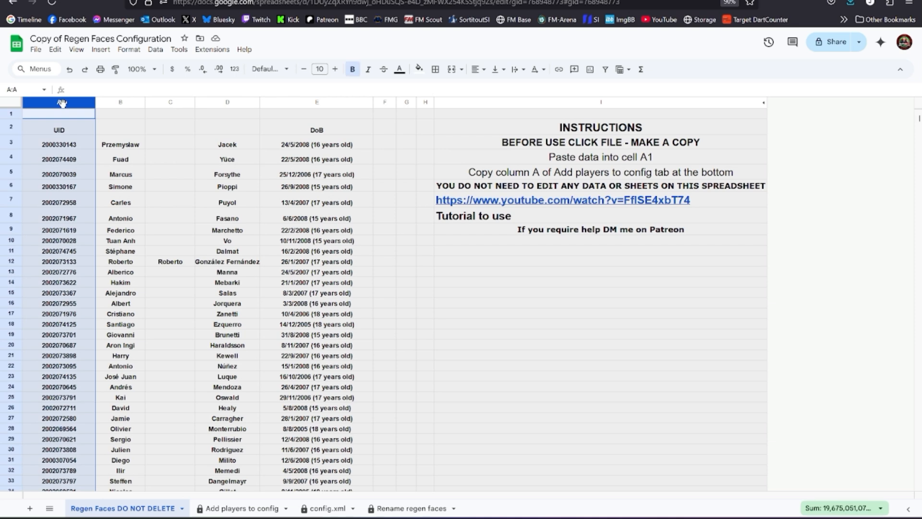
shift+click(319, 102)
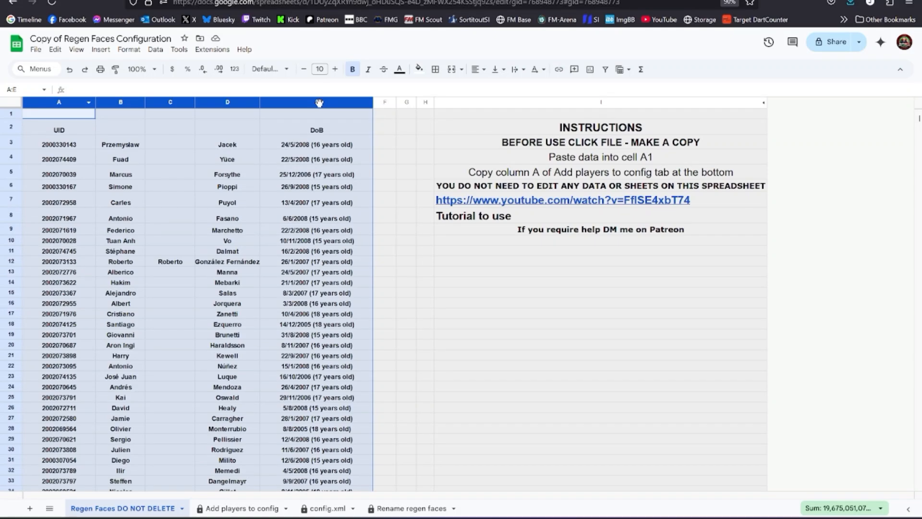
key(Delete)
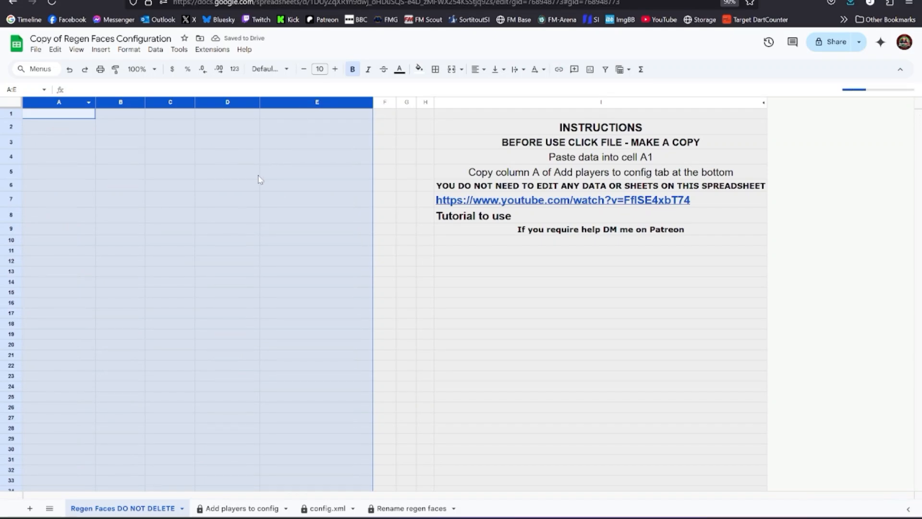
Paste the copied newgen table into the emptied sheet starting at cell A1
click(199, 189)
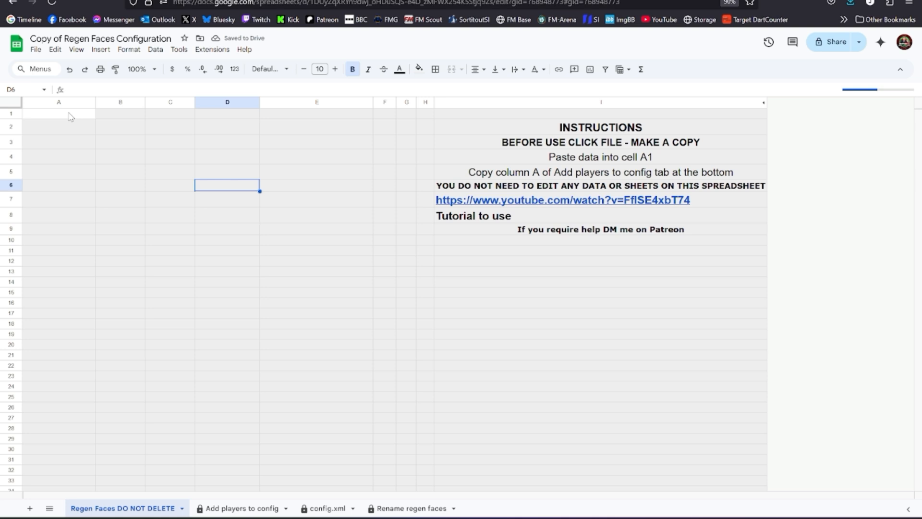
click(70, 115)
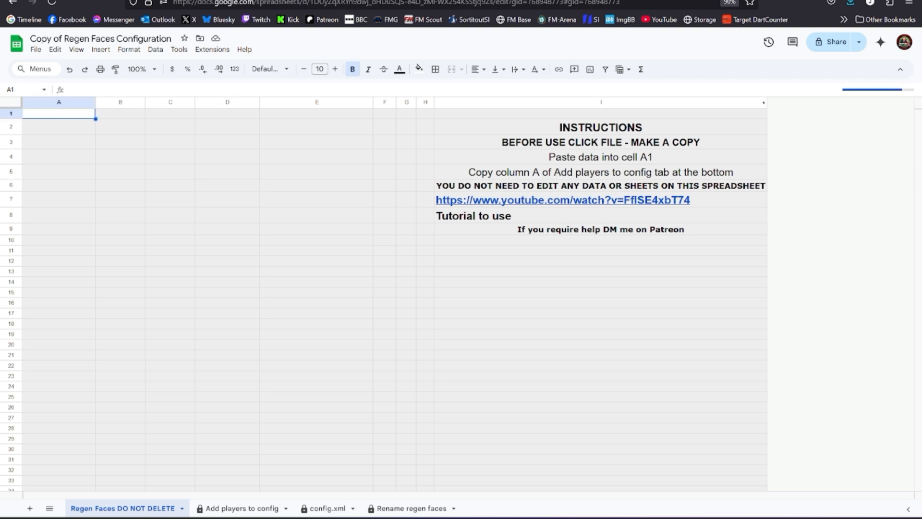
key(ctrl+v)
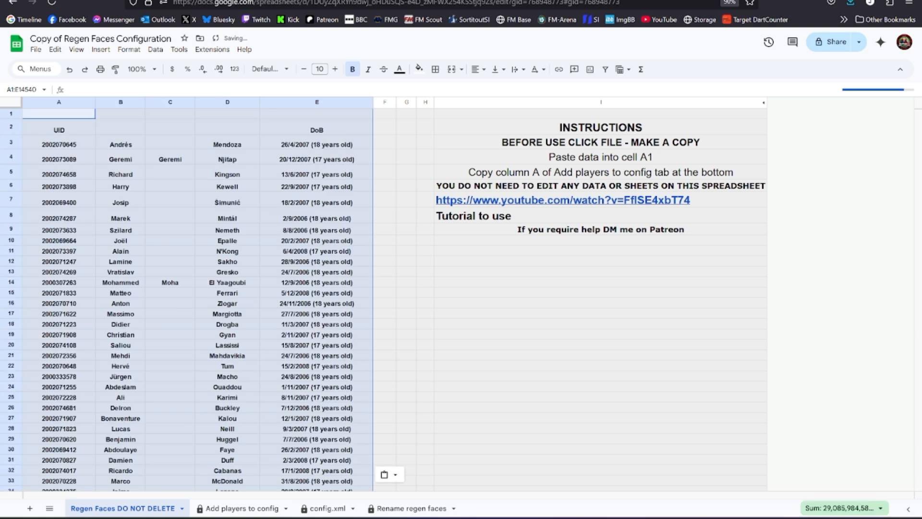
click(170, 387)
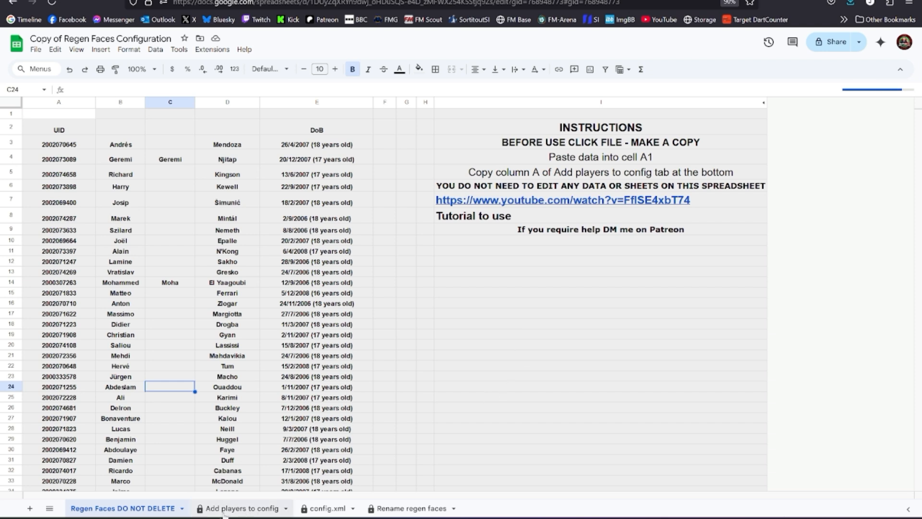
Copy the whole of column A from the Add players to config sheet
click(253, 511)
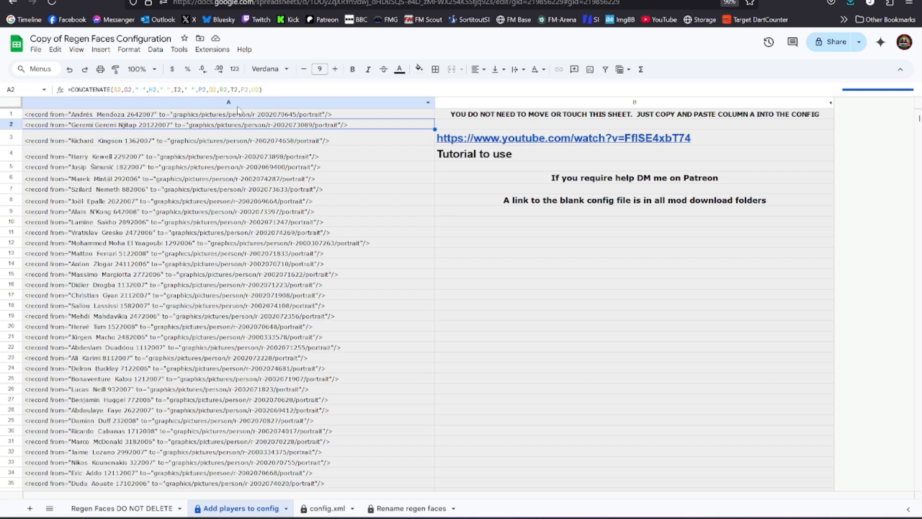
click(229, 103)
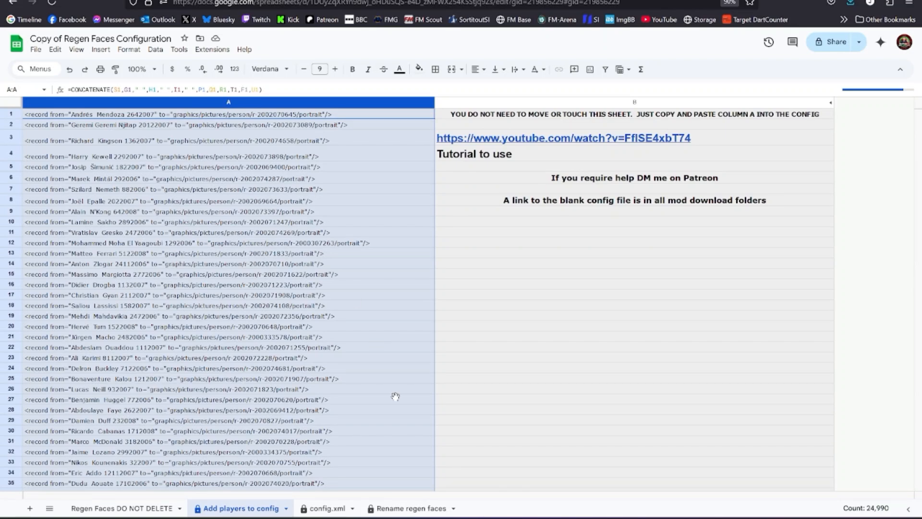
In File Explorer, find the config file inside graphics > 9495 regen faces and open it in Notepad
key(alt+Tab)
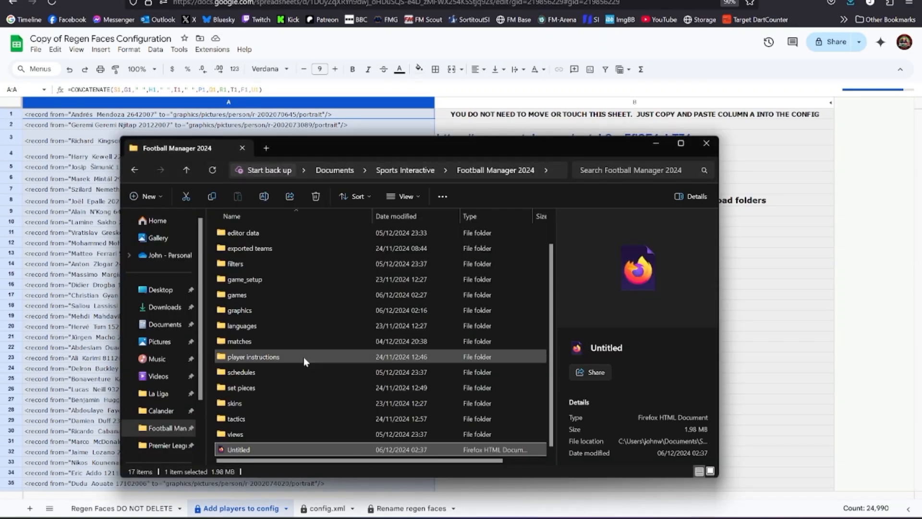
double_click(262, 304)
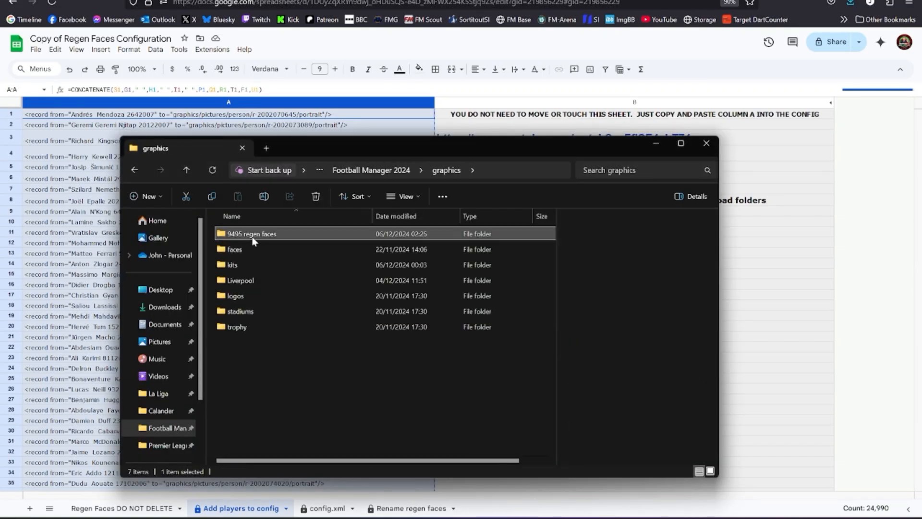
double_click(252, 236)
click(625, 172)
text(config)
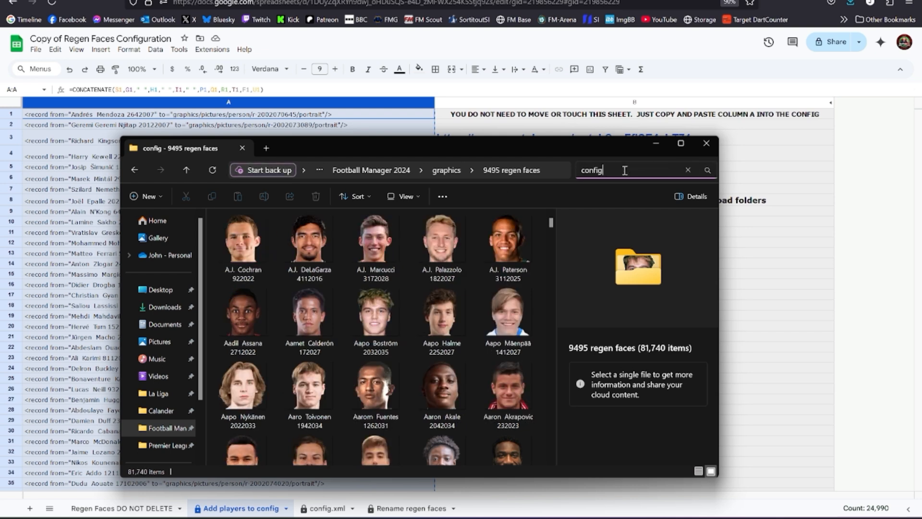
click(242, 245)
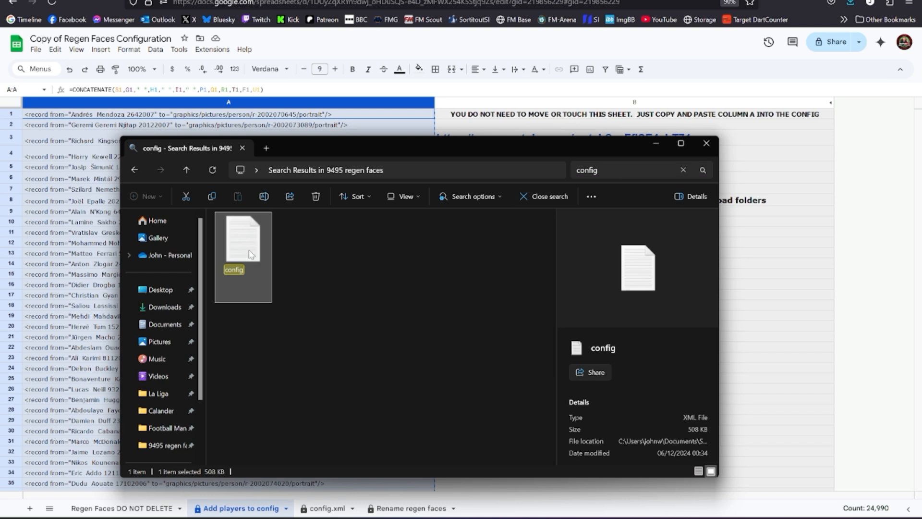
right_click(249, 271)
click(293, 241)
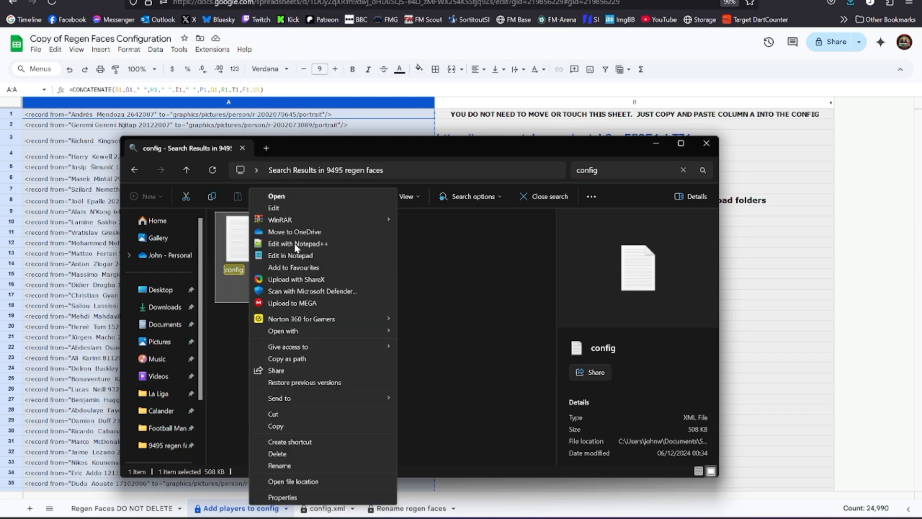
click(280, 258)
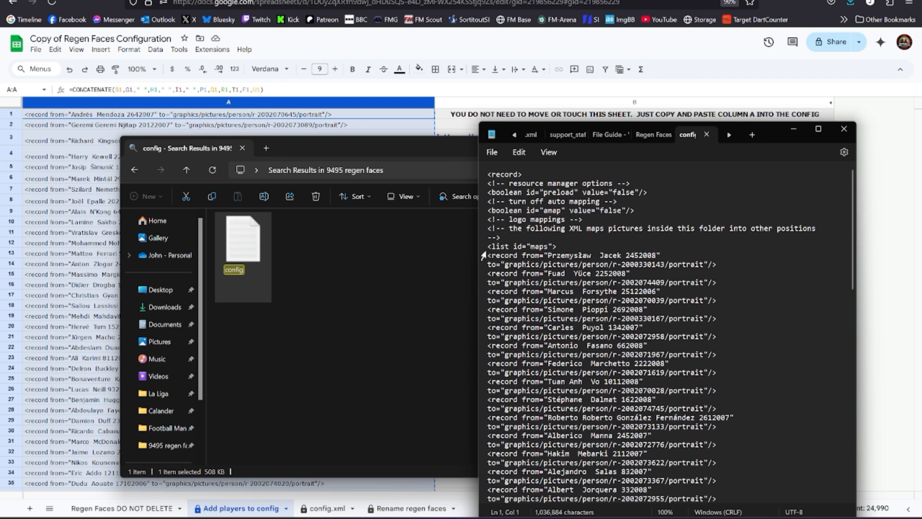
Insert a new line after <list id="maps"> in the config file and paste the copied player records there
click(559, 247)
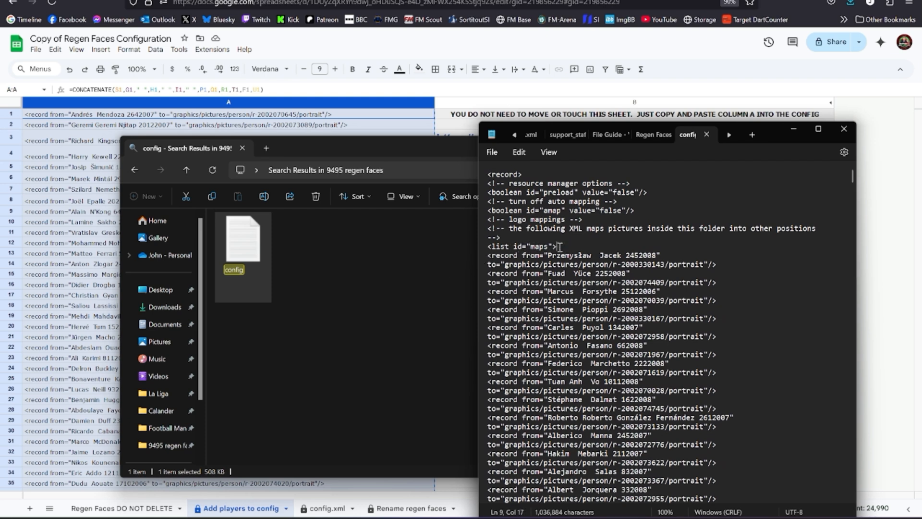
key(Return)
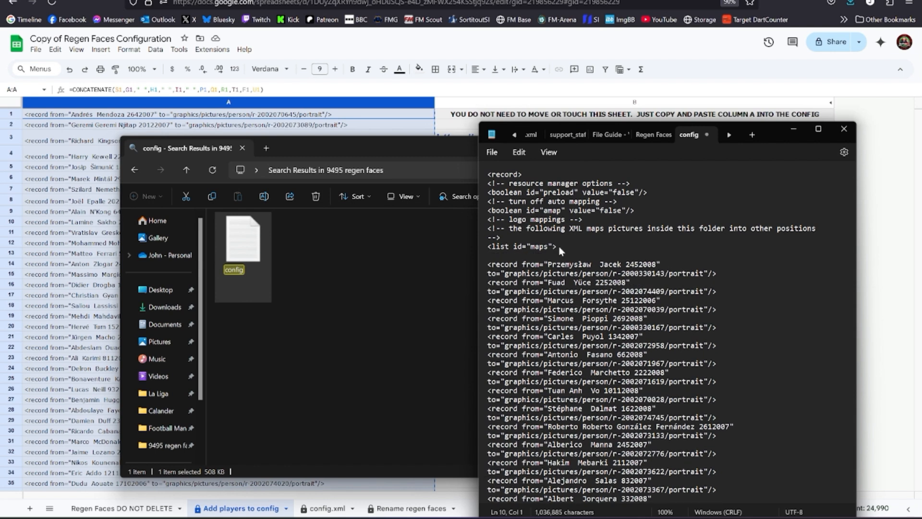
key(ctrl+v)
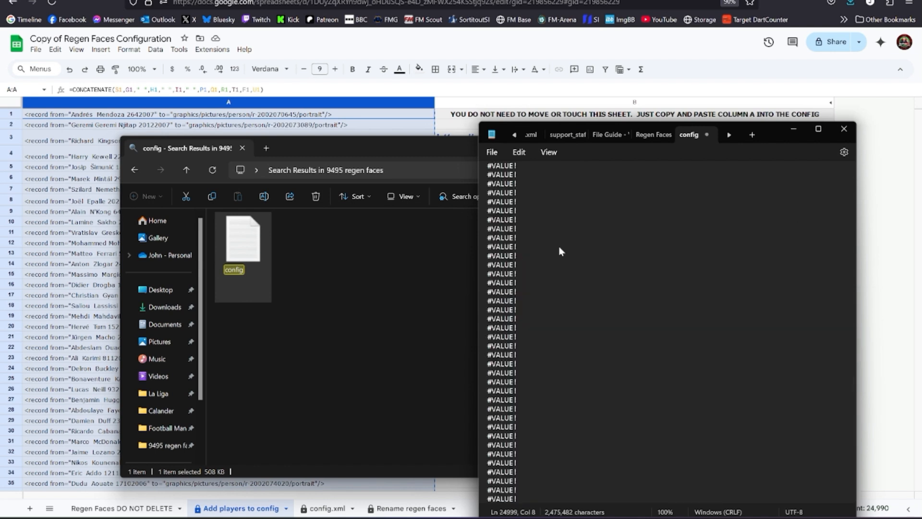
Delete a block of #VALUE! lines directly above the older player records and save the config file
scroll(562, 308, down, 5)
scroll(550, 351, down, 3)
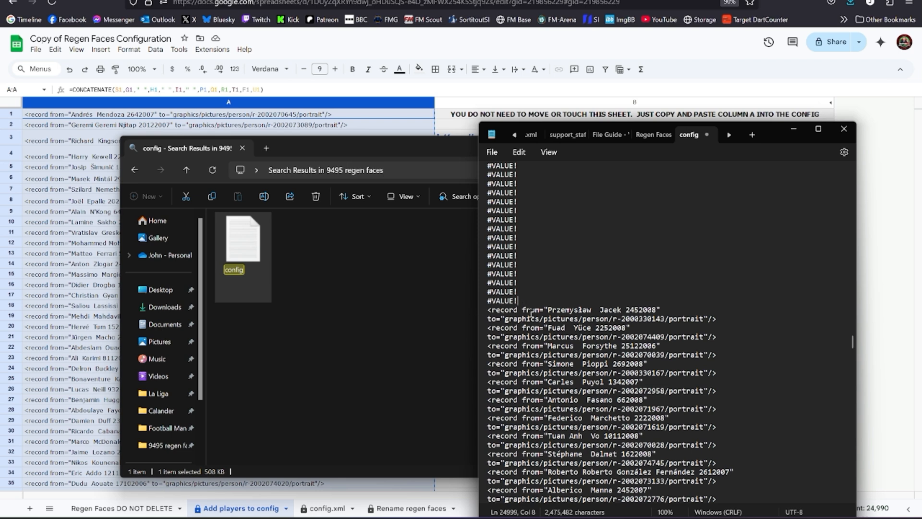
drag(537, 297, 491, 216)
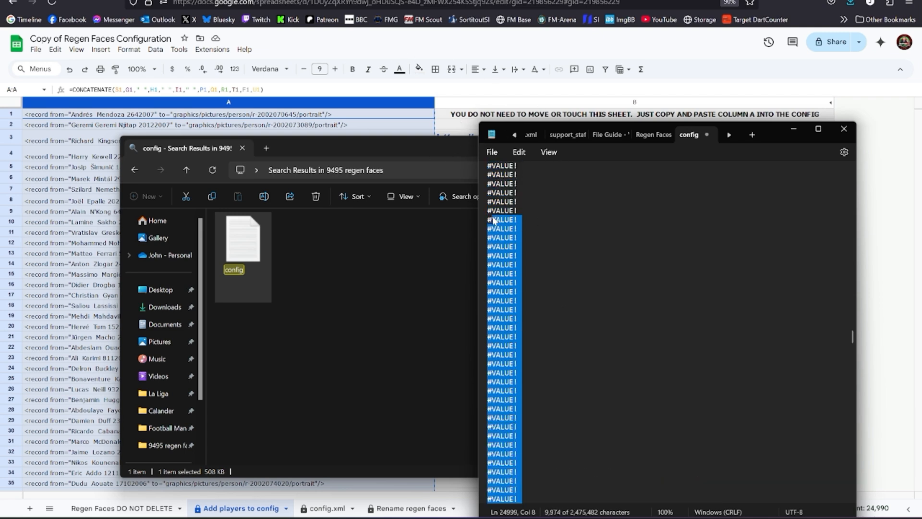
key(Delete)
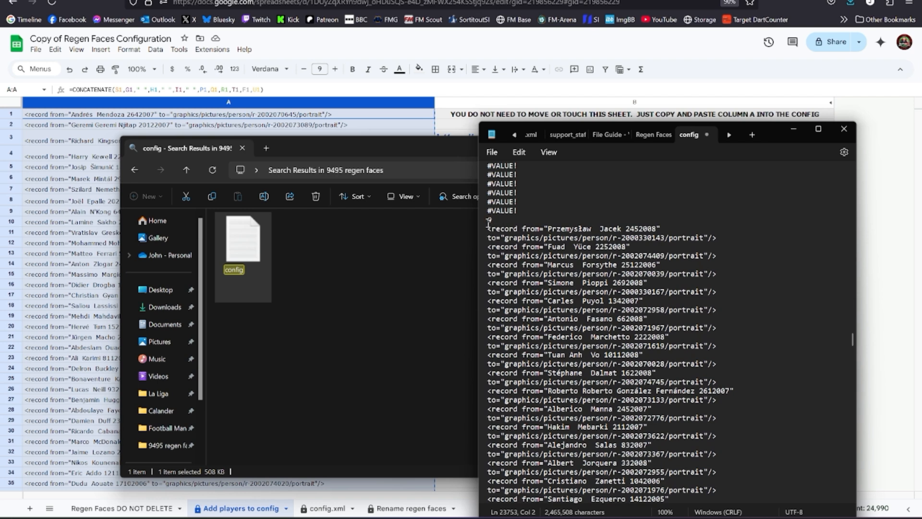
click(495, 152)
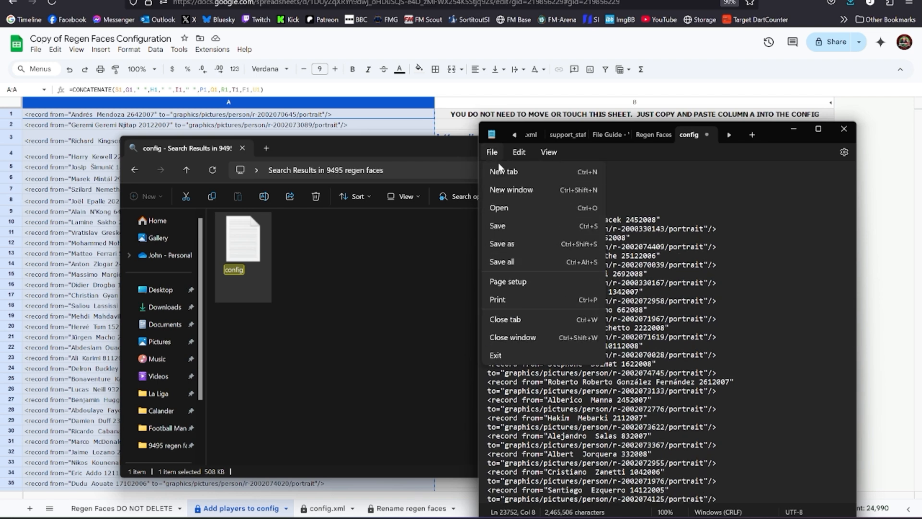
click(508, 224)
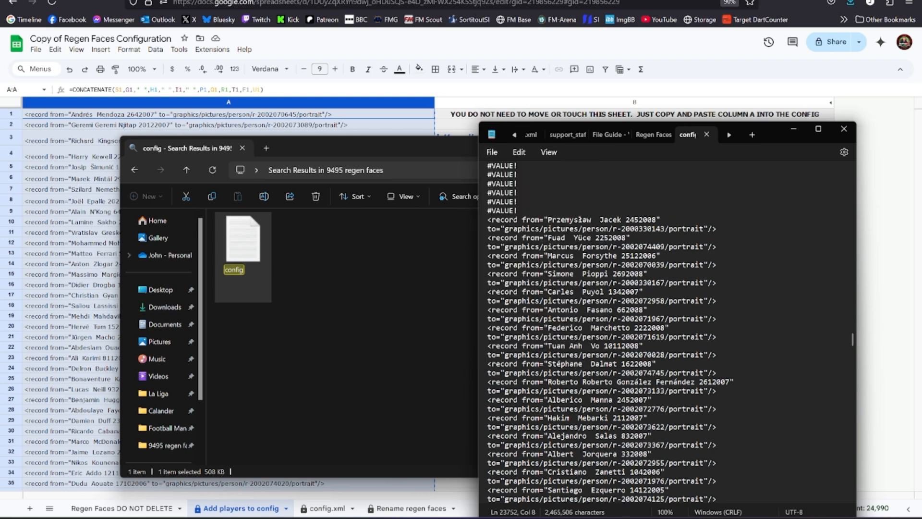
Switch to Football Manager, set the newgen player list to the Overview view, and reload the skin
mouse_move(658, 518)
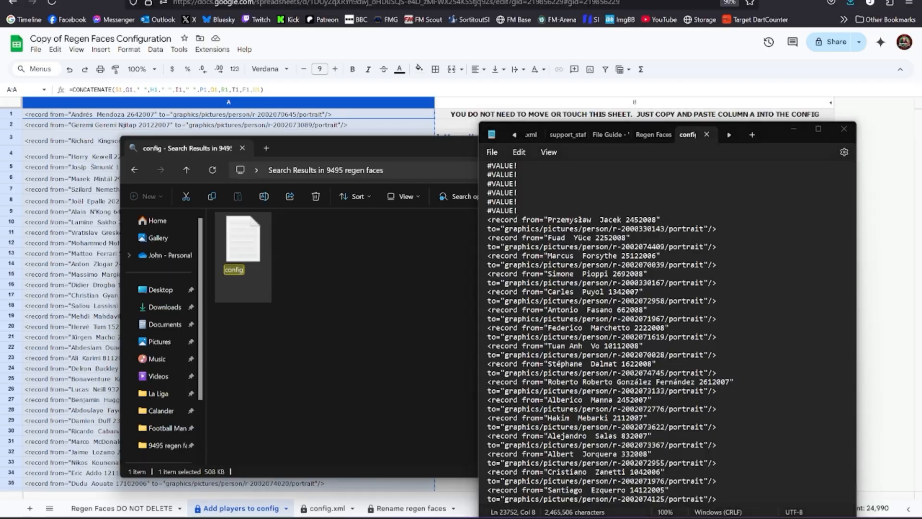
click(658, 470)
click(281, 72)
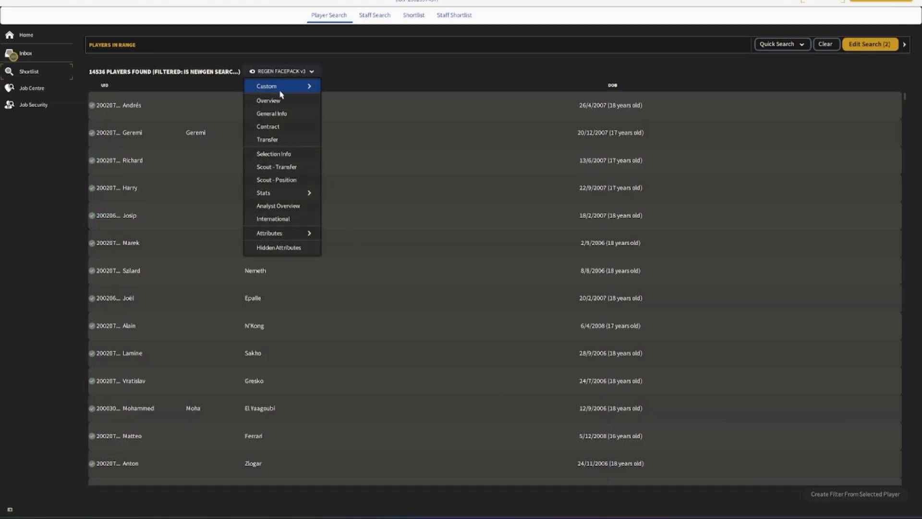
click(278, 102)
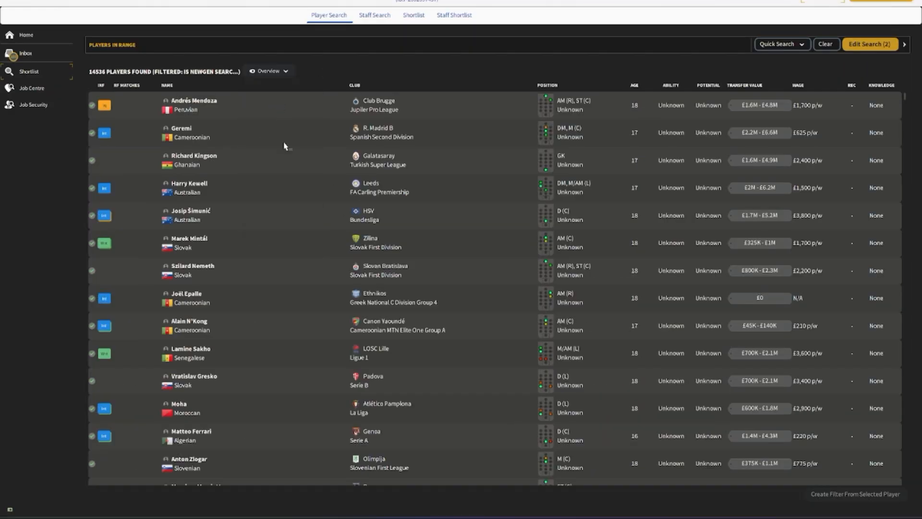
key(alt+r)
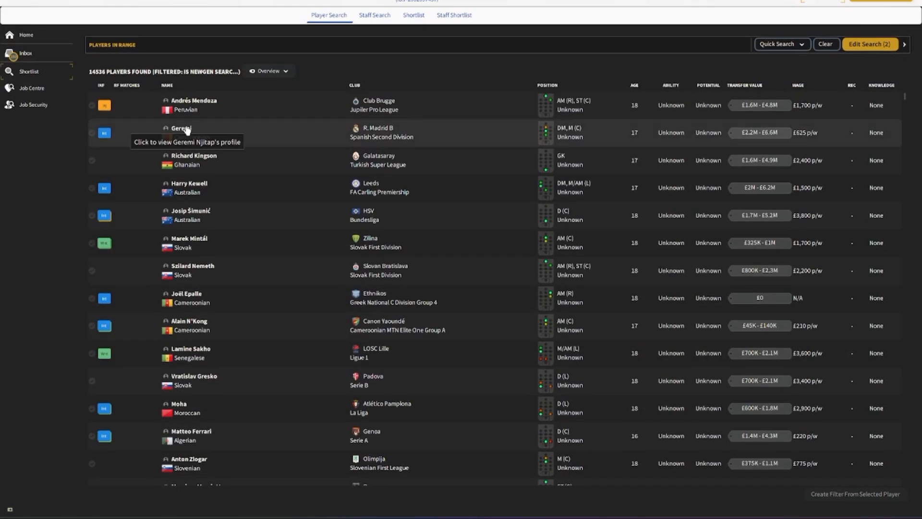
click(189, 130)
click(83, 2)
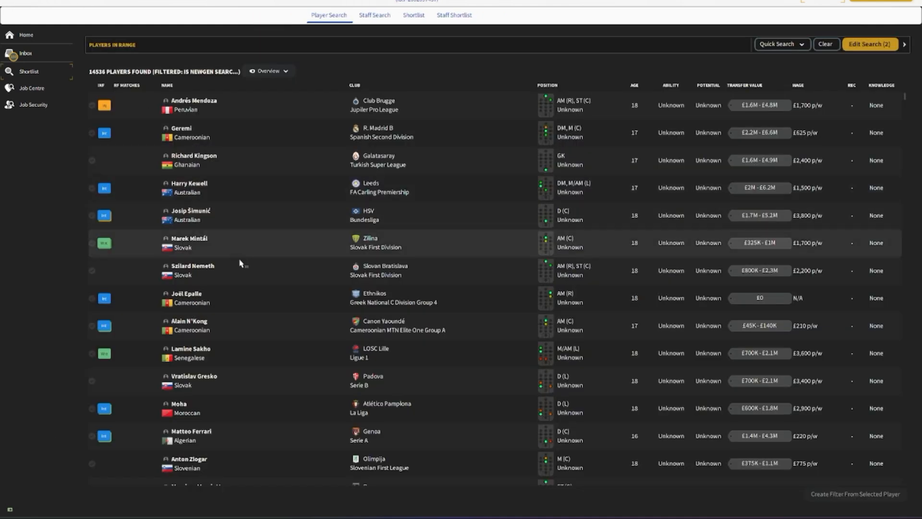
click(334, 2)
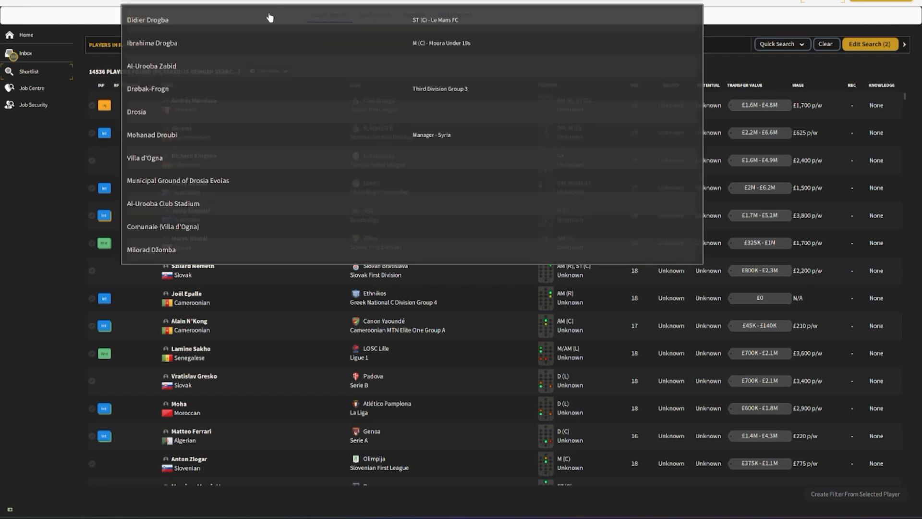
click(267, 17)
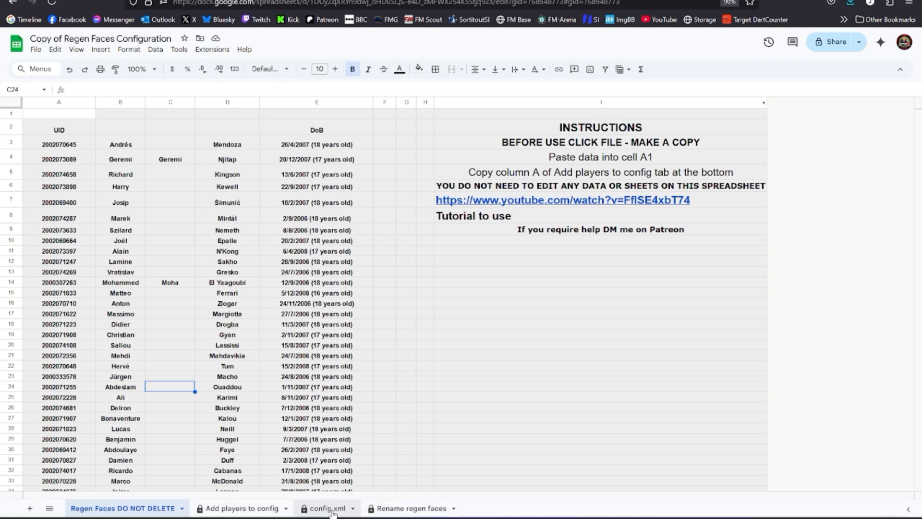
Copy column A of the Rename regen faces sheet and open a command prompt (cmd) in the 9495 regen faces folder
click(409, 508)
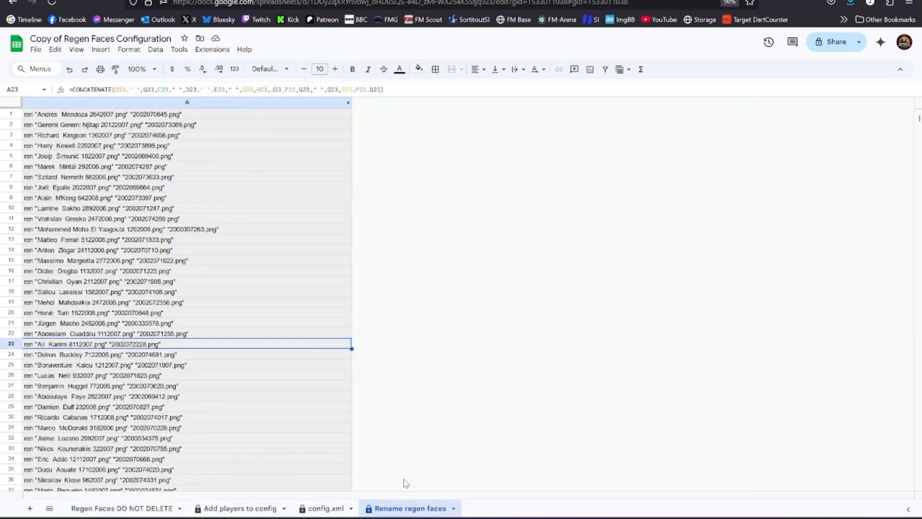
click(187, 102)
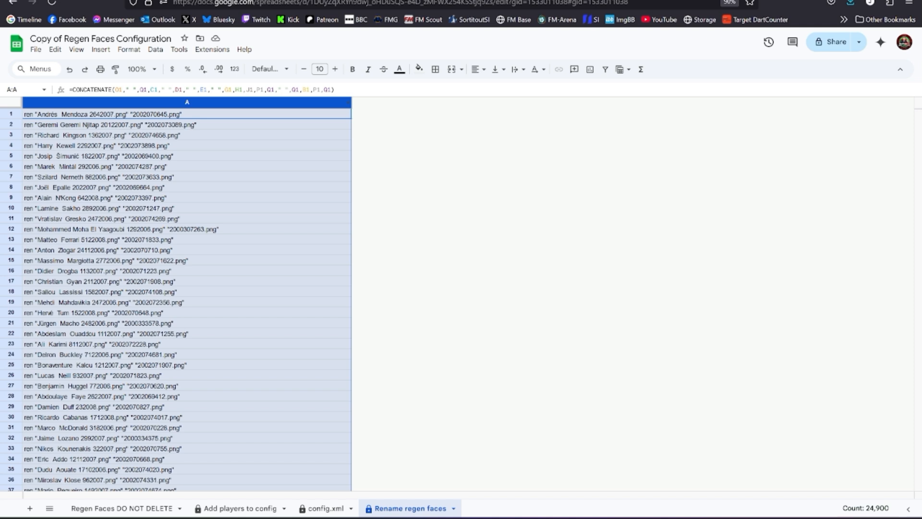
click(425, 517)
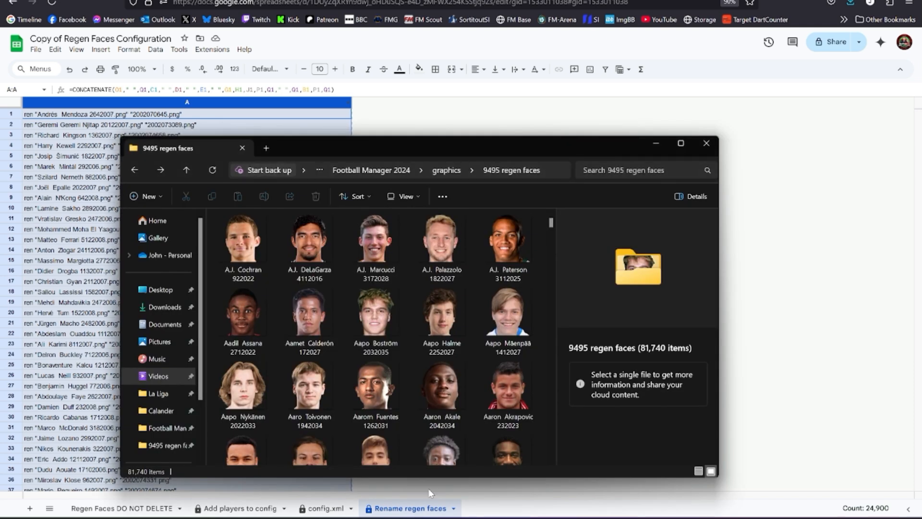
click(552, 170)
text(cmd)
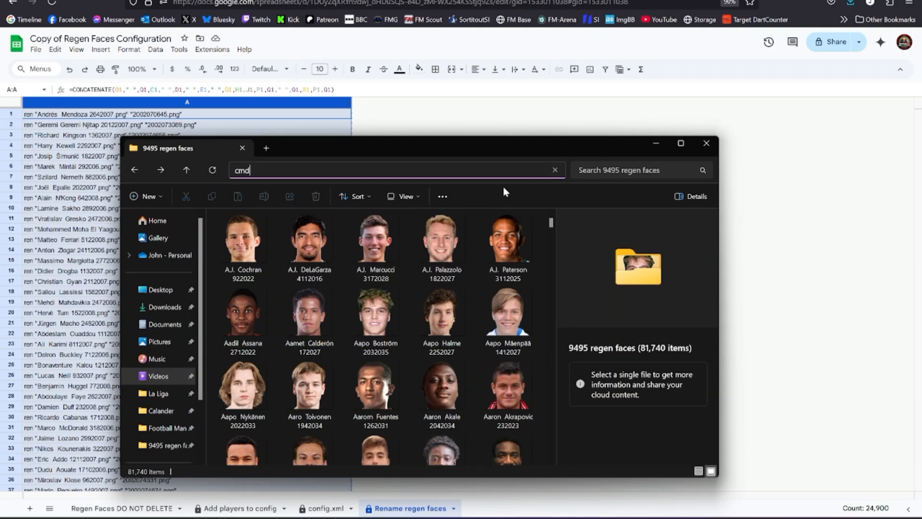
key(Return)
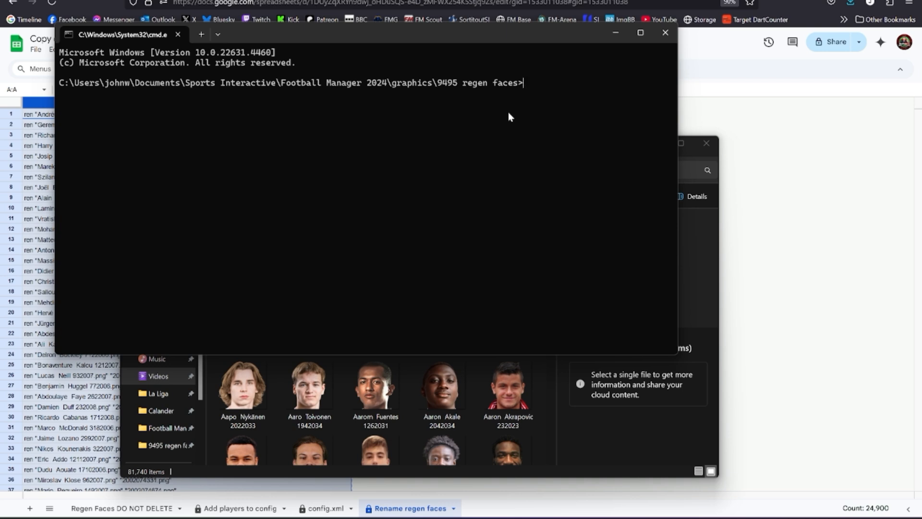
Paste the copied rename commands into the command prompt despite the multi-line warning, let them run, and close the prompt
key(ctrl+v)
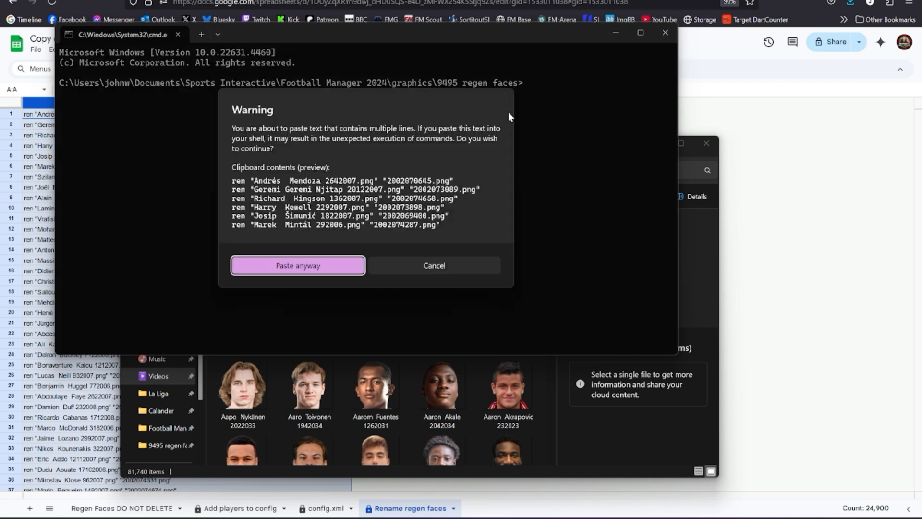
click(297, 265)
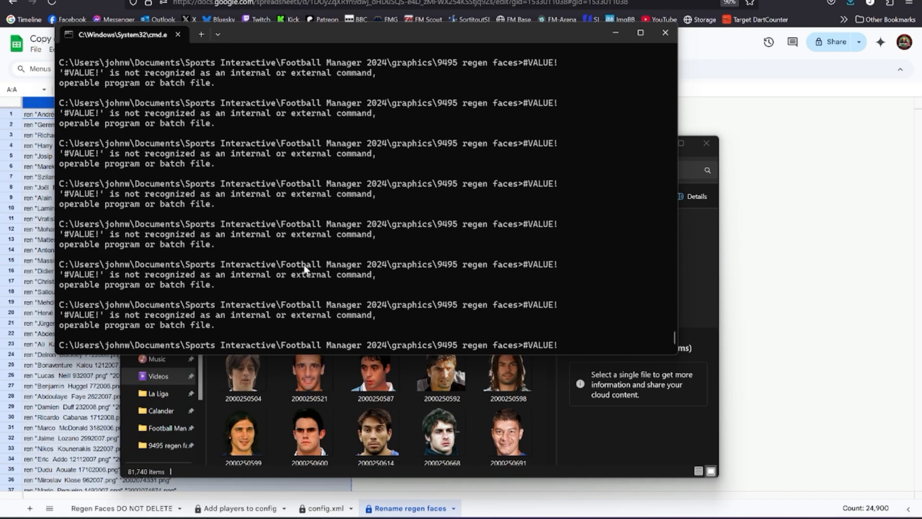
click(664, 32)
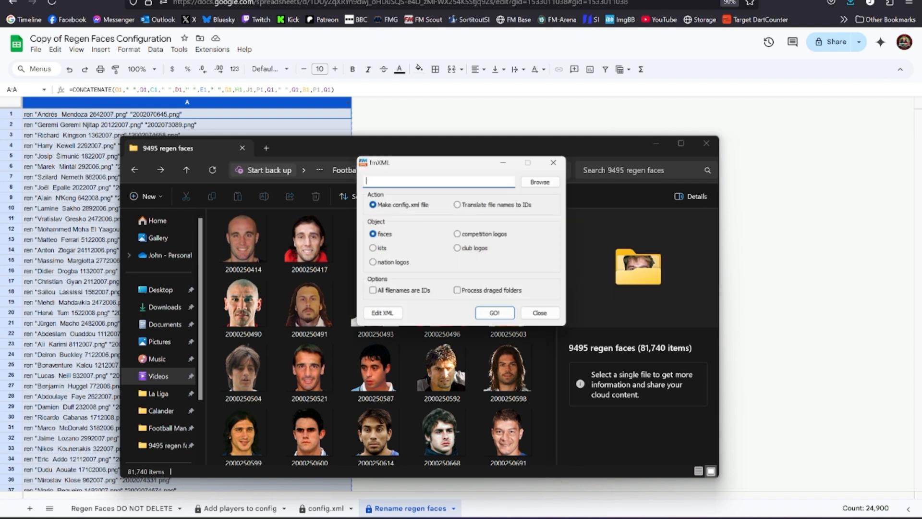
In fmXML, choose the 9495 regen faces folder under Documents > Sports Interactive > Football Manager 2024 > graphics as the source folder
click(543, 182)
click(390, 214)
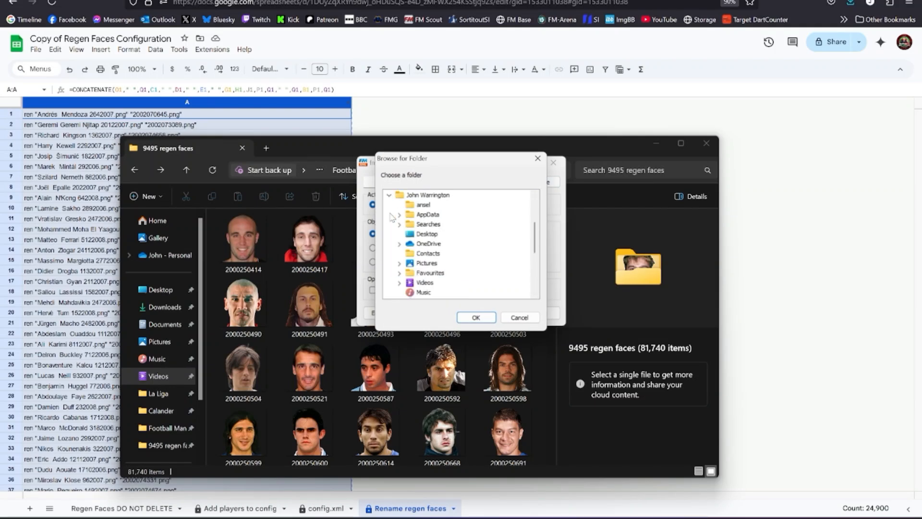
scroll(411, 251, down, 1)
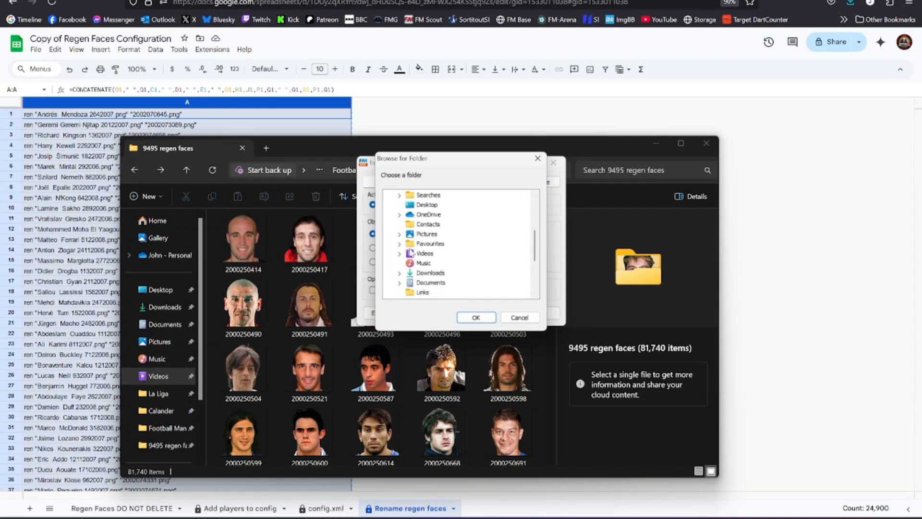
click(399, 282)
scroll(408, 283, down, 5)
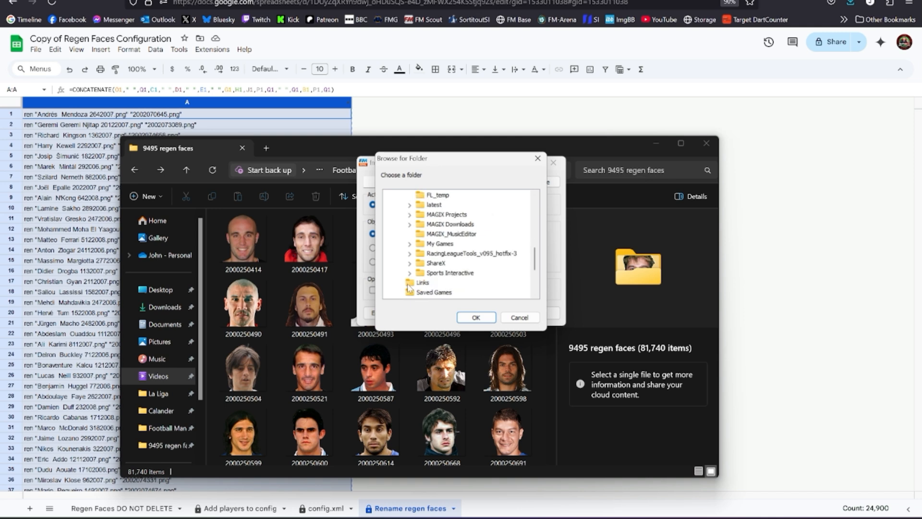
scroll(416, 287, down, 1)
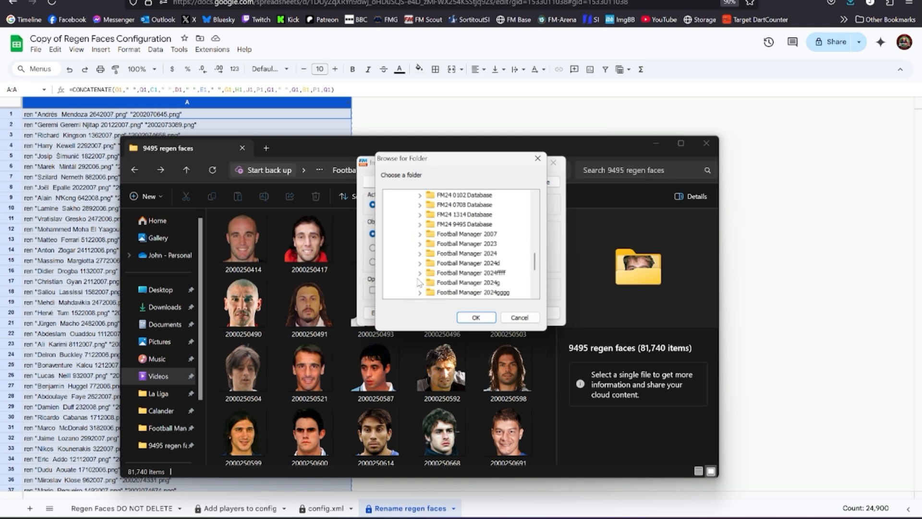
click(420, 253)
click(434, 272)
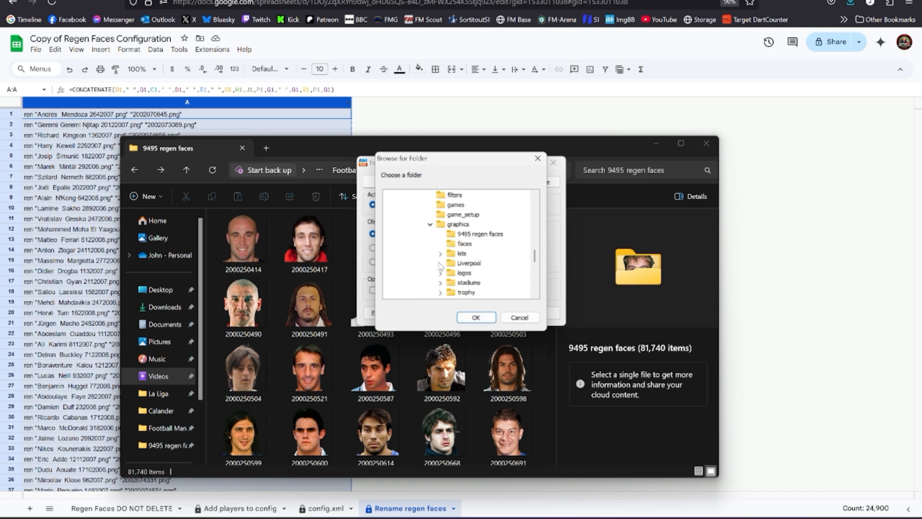
click(482, 233)
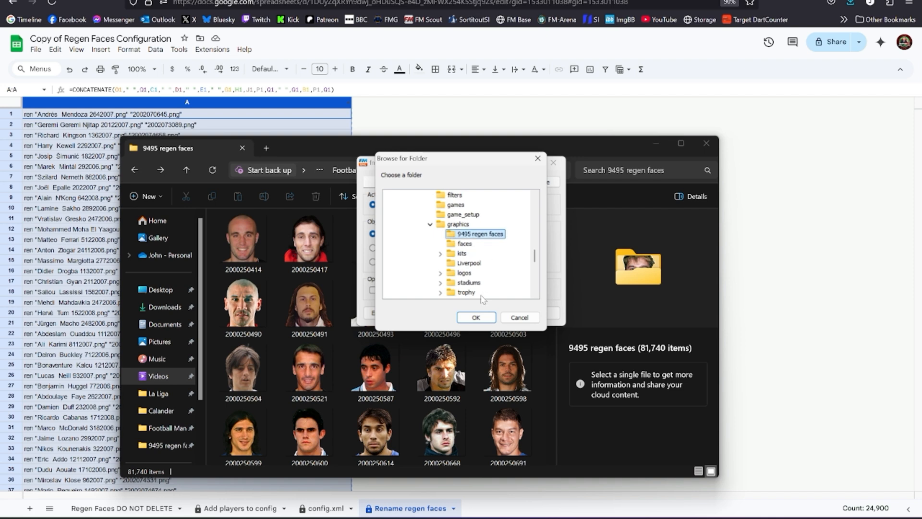
click(475, 318)
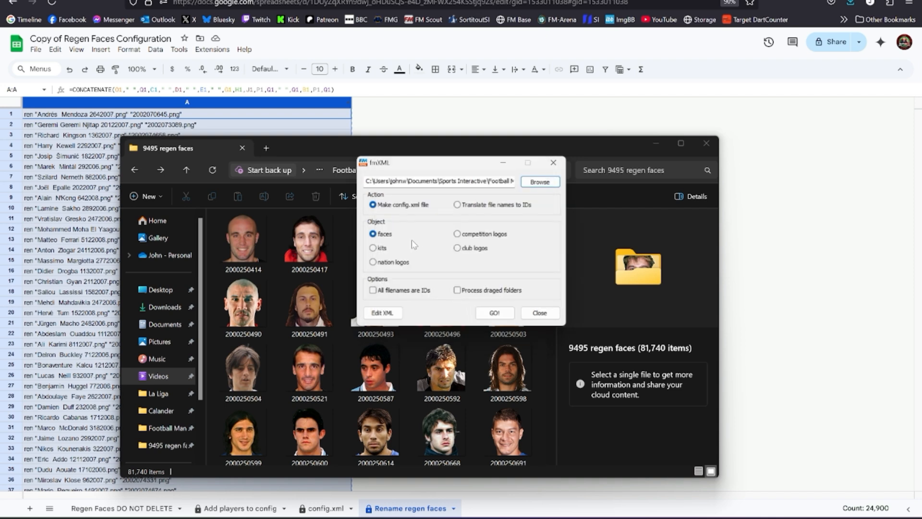
Generate the faces config.xml with all filenames treated as IDs, overwriting the existing config file
click(373, 290)
click(495, 314)
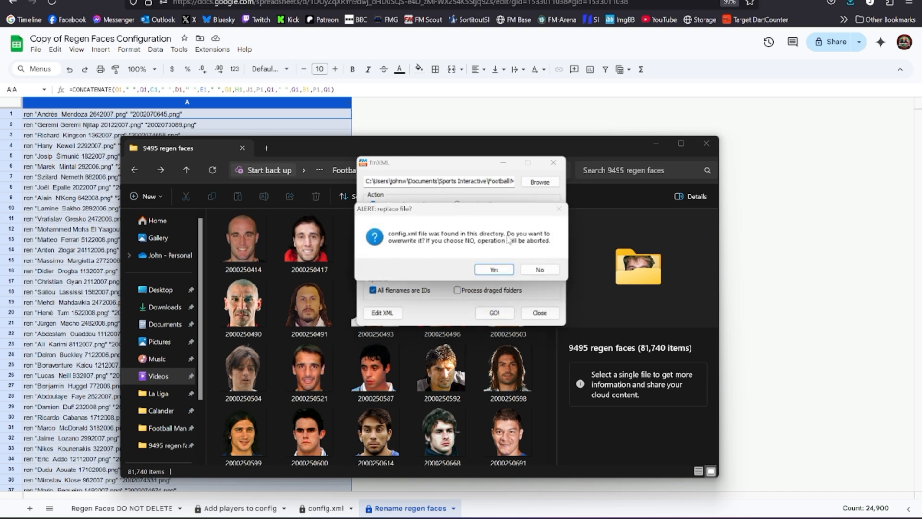
click(494, 270)
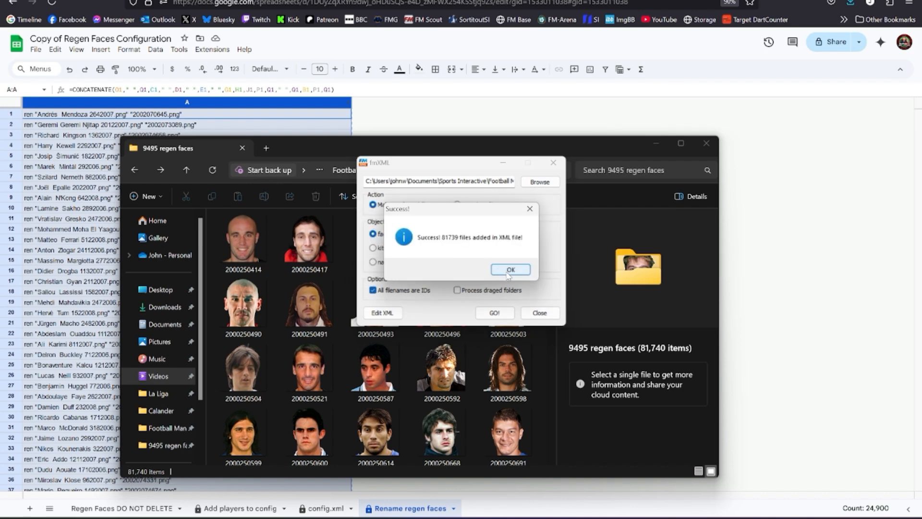